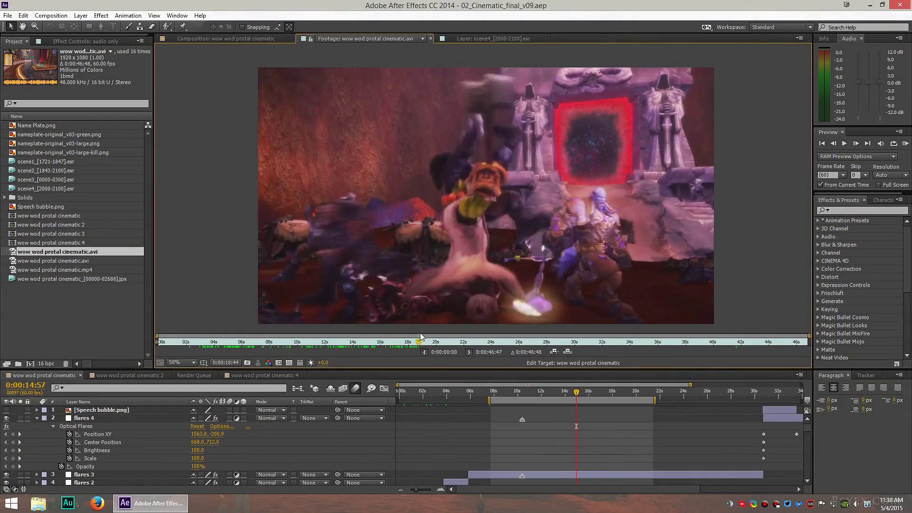
Scrub the footage to the portal fight, then view each nameplate PNG, ending on nameplate-original_v03-green.png.
{"action": "left_click_drag", "start_coordinate": [426, 335], "coordinate": [577, 331]}
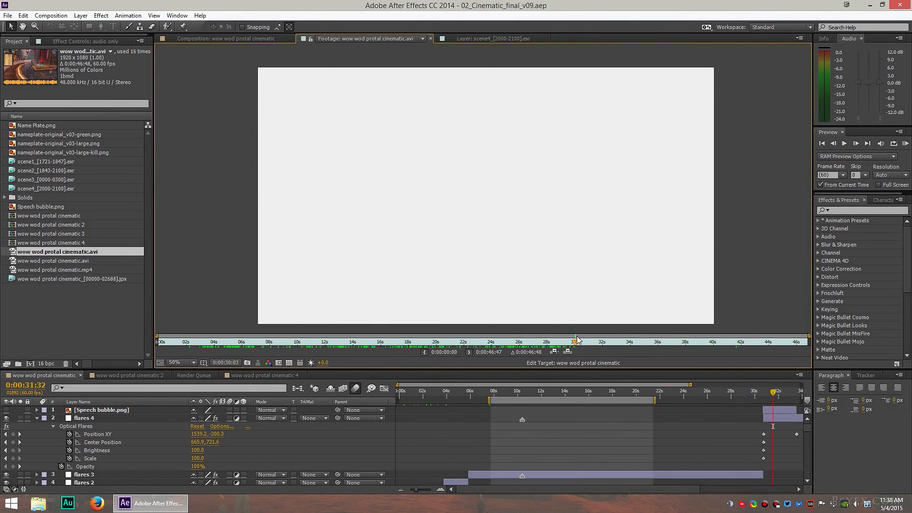
{"action": "mouse_move", "coordinate": [582, 343]}
{"action": "left_mouse_down"}
{"action": "mouse_move", "coordinate": [619, 328]}
{"action": "mouse_move", "coordinate": [719, 315]}
{"action": "left_mouse_up"}
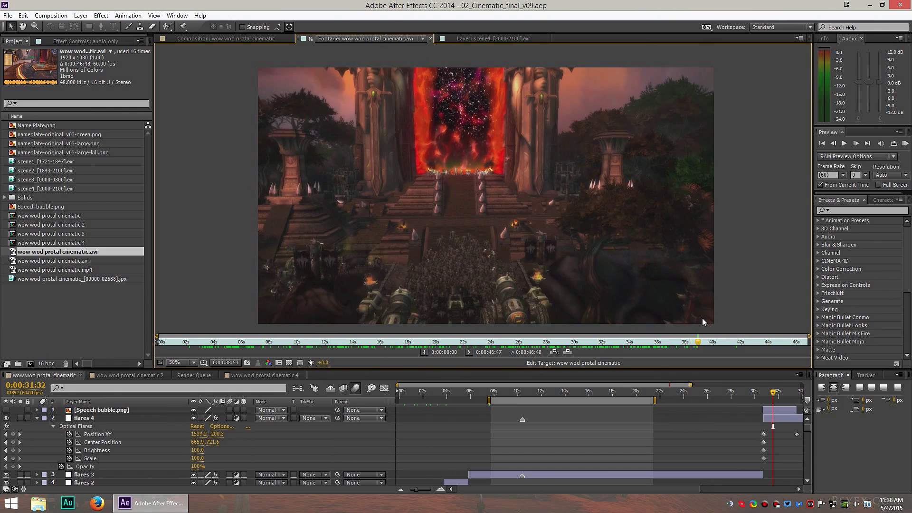
{"action": "double_click", "coordinate": [57, 134]}
{"action": "double_click", "coordinate": [41, 143]}
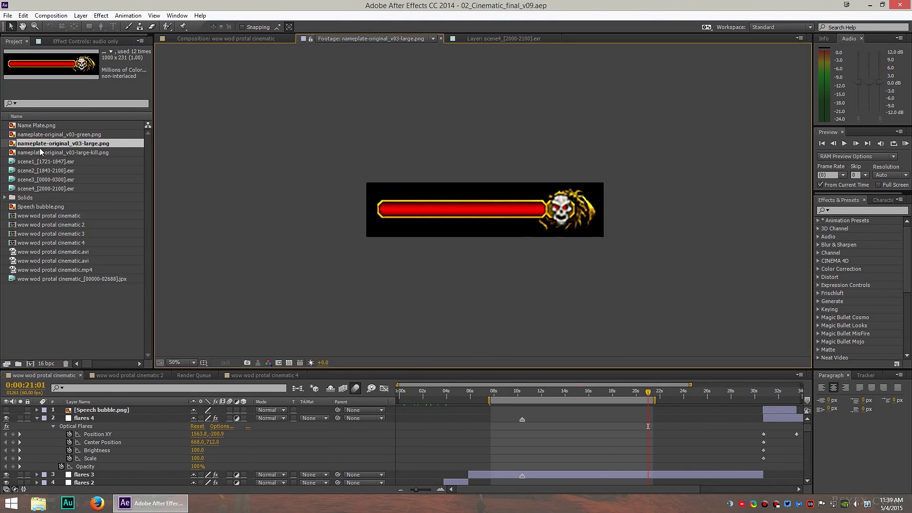
{"action": "double_click", "coordinate": [41, 153]}
{"action": "double_click", "coordinate": [40, 143]}
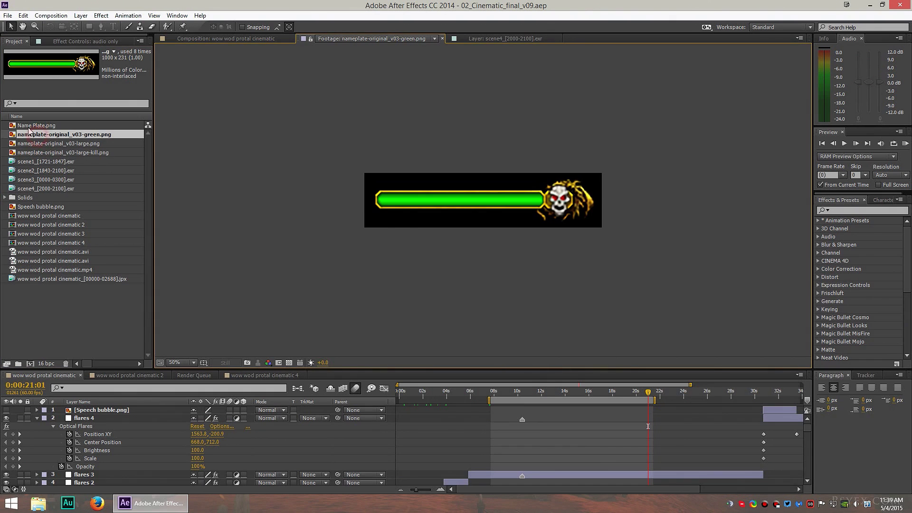
{"action": "double_click", "coordinate": [28, 125]}
{"action": "left_click", "coordinate": [31, 135]}
{"action": "double_click", "coordinate": [31, 135]}
Scrub the cinematic comp between 9 and 12 seconds, then enlarge the Timeline to list layers 62–76.
{"action": "left_click", "coordinate": [506, 392]}
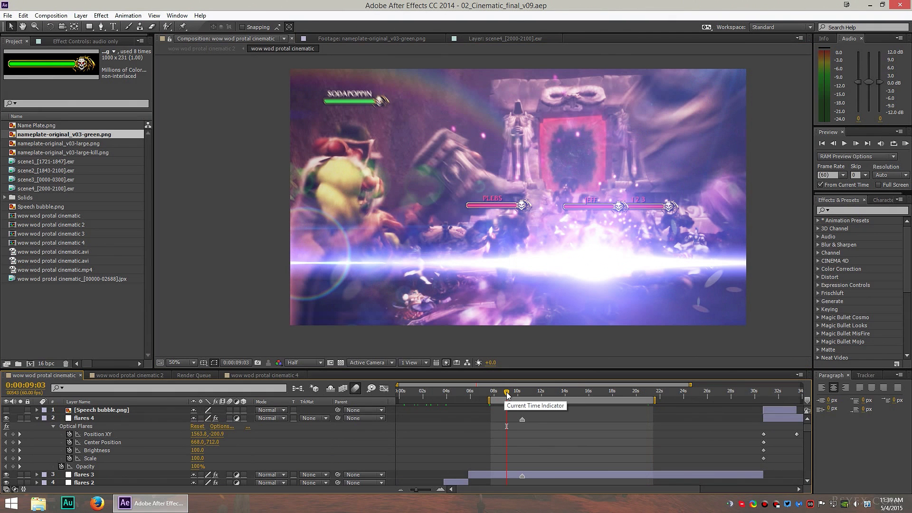
{"action": "left_click_drag", "start_coordinate": [506, 392], "coordinate": [518, 393]}
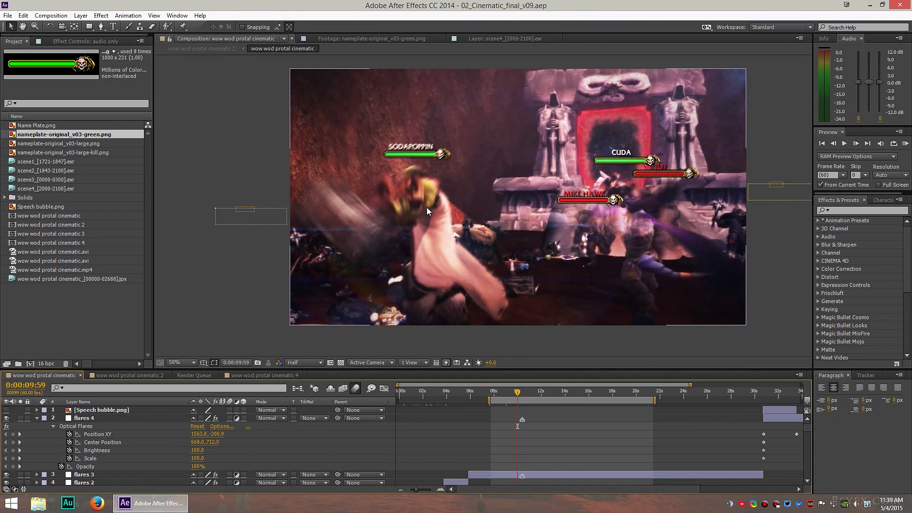
{"action": "mouse_move", "coordinate": [518, 392]}
{"action": "left_mouse_down"}
{"action": "mouse_move", "coordinate": [545, 397]}
{"action": "mouse_move", "coordinate": [441, 398]}
{"action": "mouse_move", "coordinate": [473, 392]}
{"action": "left_mouse_up"}
{"action": "scroll", "coordinate": [801, 433], "scroll_direction": "down", "scroll_amount": 2}
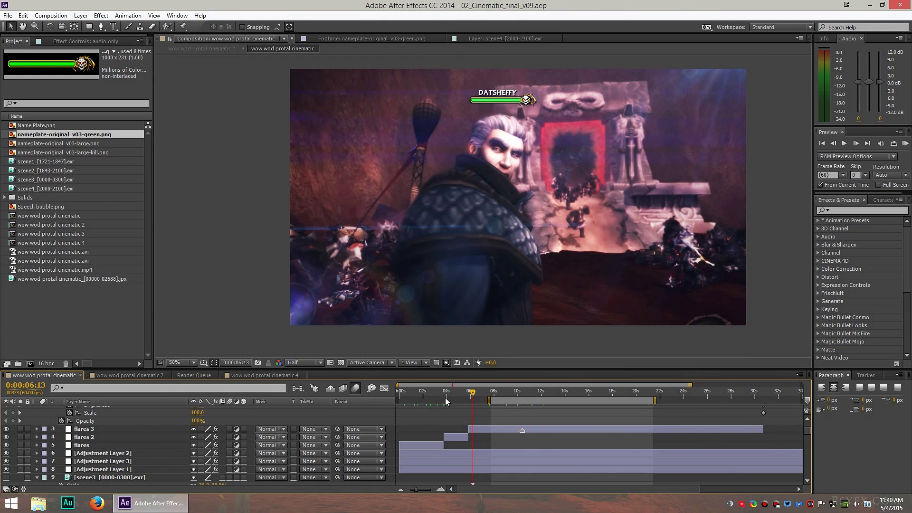
{"action": "left_click_drag", "start_coordinate": [492, 394], "coordinate": [508, 391]}
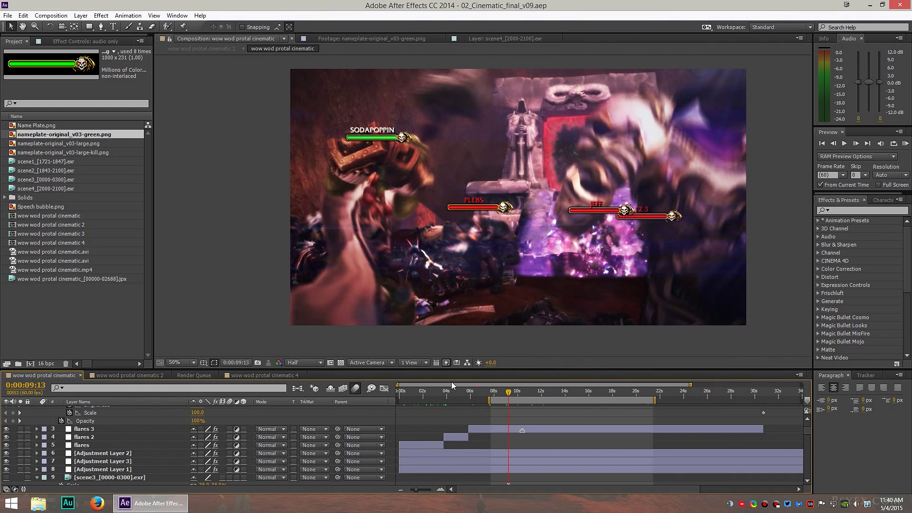
{"action": "left_click_drag", "start_coordinate": [451, 370], "coordinate": [451, 325]}
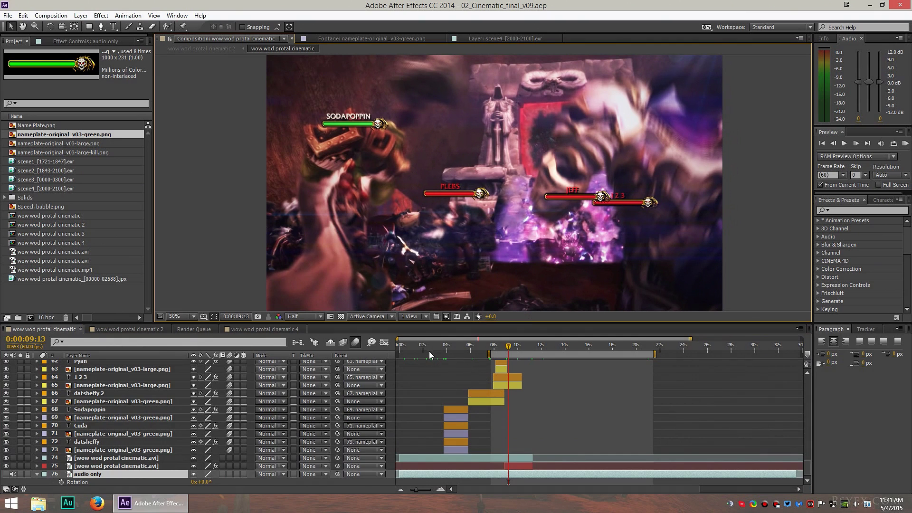
At 0:00:04:00, select nameplate layers 69, 71 and 73 and reveal their Position properties.
{"action": "left_click", "coordinate": [412, 351]}
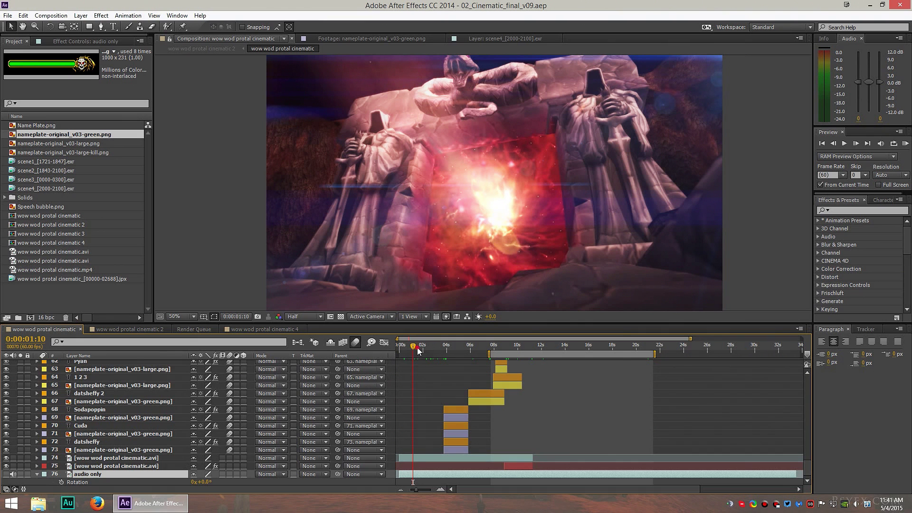
{"action": "left_click_drag", "start_coordinate": [418, 346], "coordinate": [446, 347]}
{"action": "left_click", "coordinate": [99, 417]}
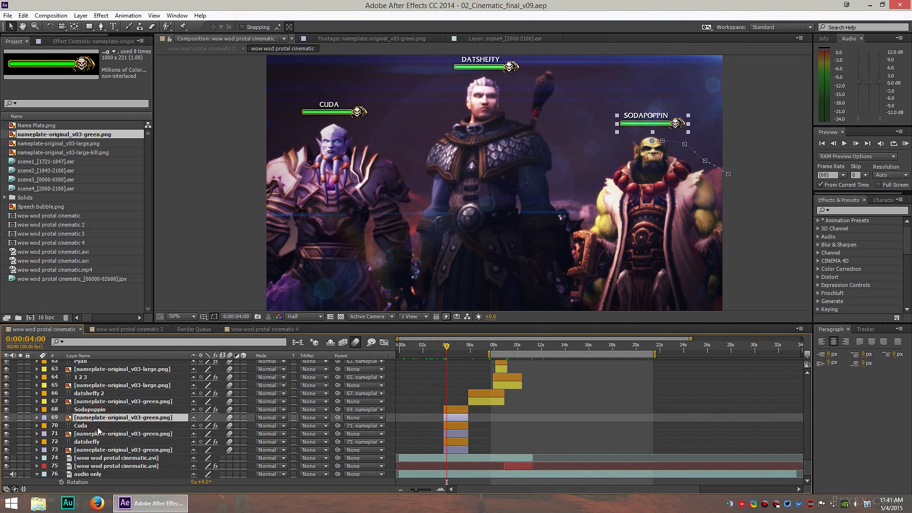
{"action": "left_click", "coordinate": [97, 434]}
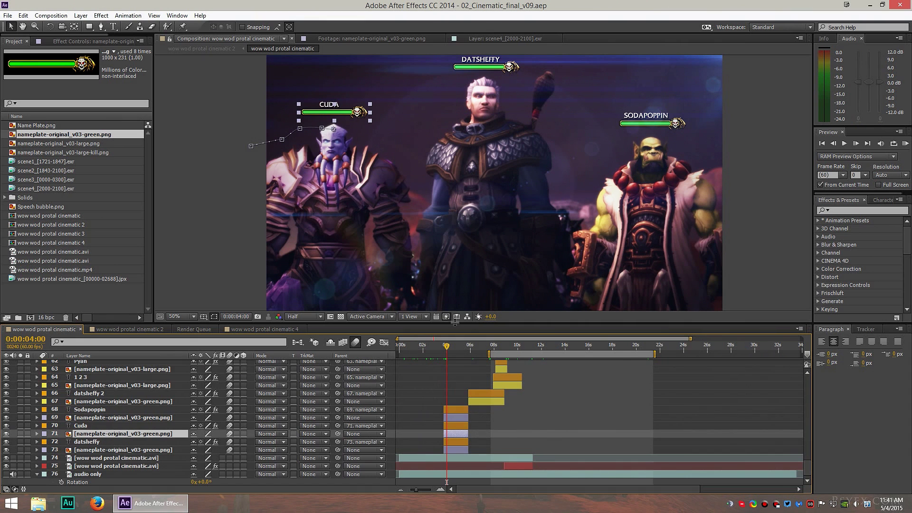
{"action": "left_click", "coordinate": [455, 449], "text": "ctrl"}
{"action": "key", "text": "p"}
{"action": "key", "text": "semicolon"}
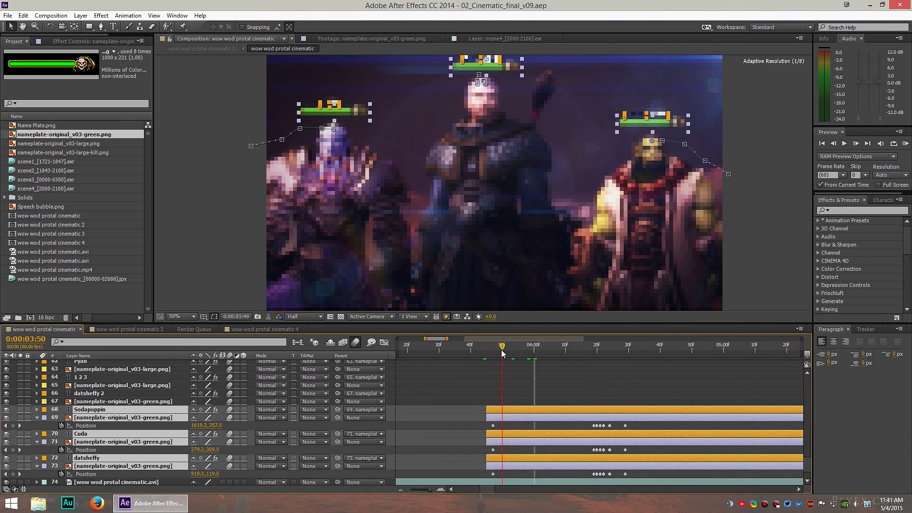
Zoom the timeline to frame detail and inspect layer 73 in the Layer panel before returning to the comp.
{"action": "left_click_drag", "start_coordinate": [501, 350], "coordinate": [514, 348]}
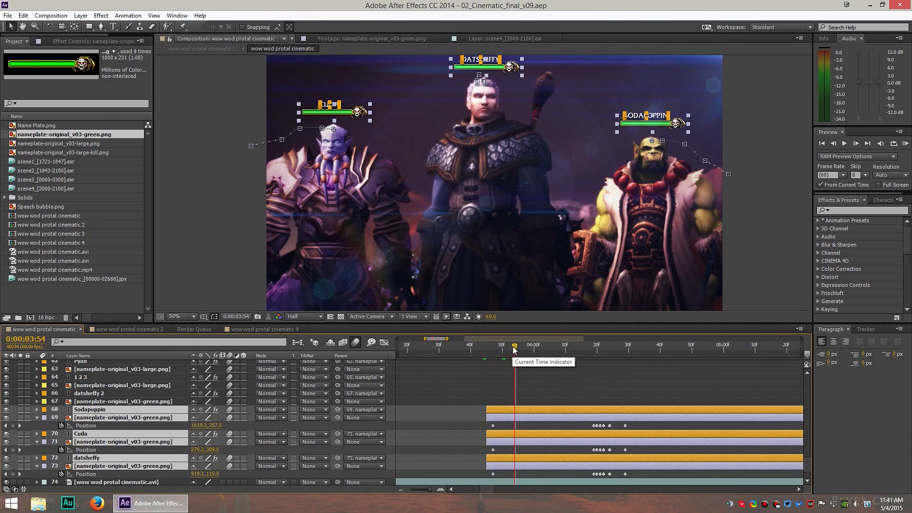
{"action": "left_click_drag", "start_coordinate": [514, 348], "coordinate": [533, 347]}
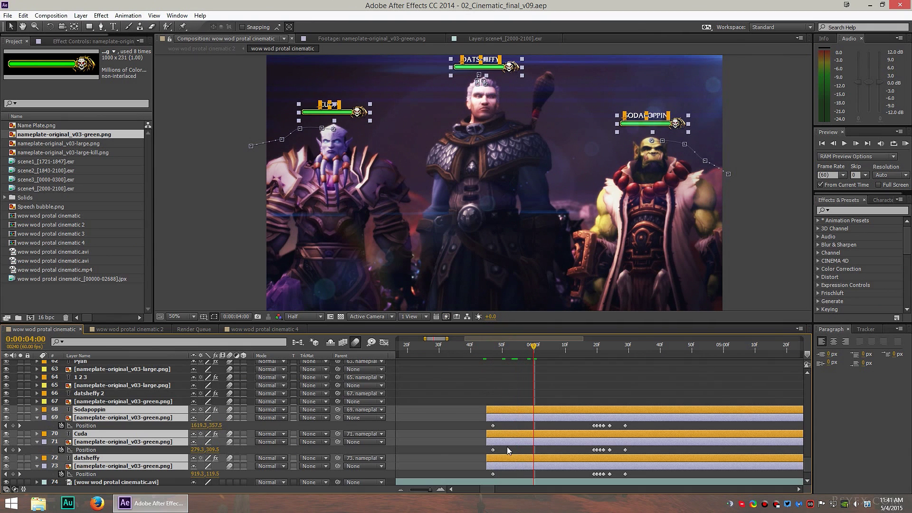
{"action": "left_click", "coordinate": [462, 456]}
{"action": "double_click", "coordinate": [69, 466]}
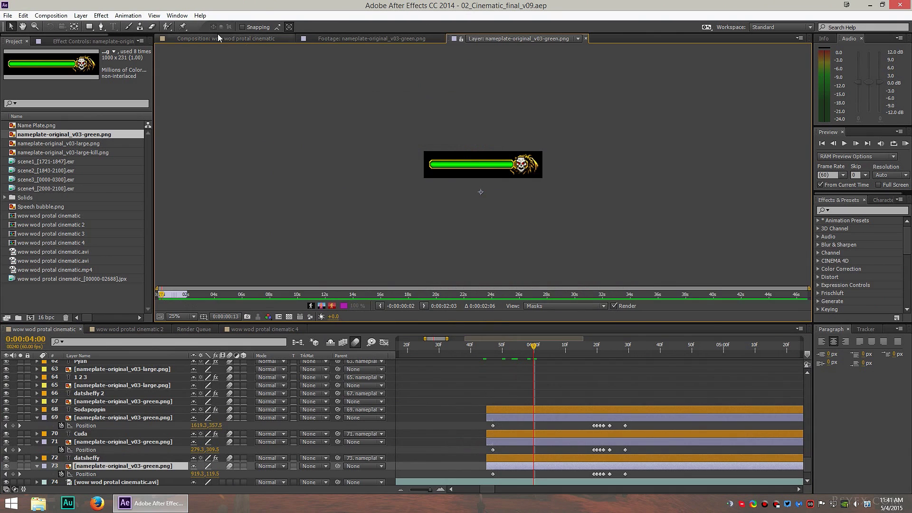
{"action": "left_click", "coordinate": [498, 468]}
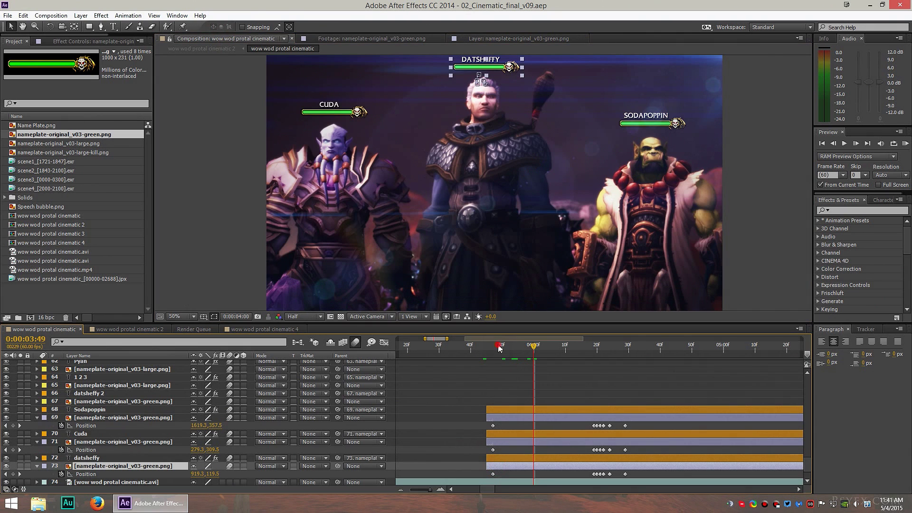
Preview the camera whip around 4:20 and select Sodapoppin layers 68 and 69.
{"action": "mouse_move", "coordinate": [608, 350]}
{"action": "left_mouse_down"}
{"action": "mouse_move", "coordinate": [591, 352]}
{"action": "mouse_move", "coordinate": [606, 350]}
{"action": "left_mouse_up"}
{"action": "key", "text": "space"}
{"action": "left_click", "coordinate": [563, 412]}
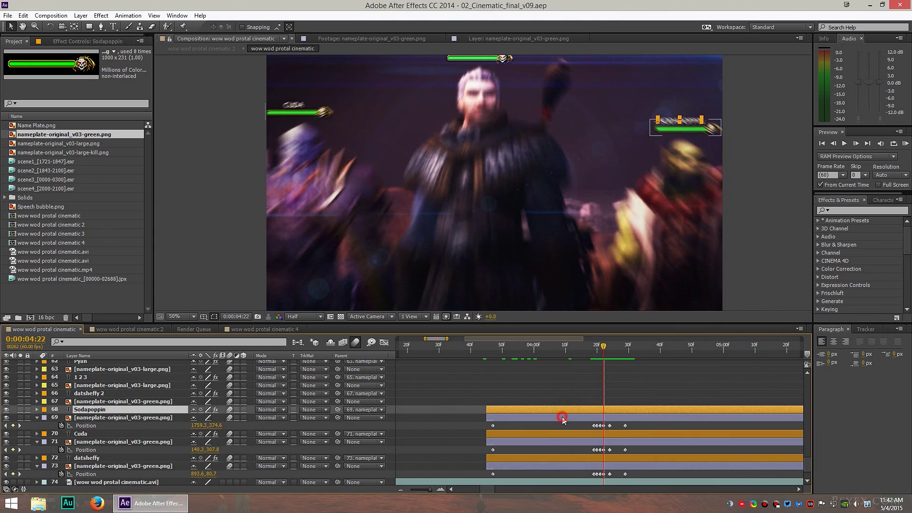
{"action": "left_click", "coordinate": [563, 418]}
{"action": "left_click", "coordinate": [569, 412], "text": "shift"}
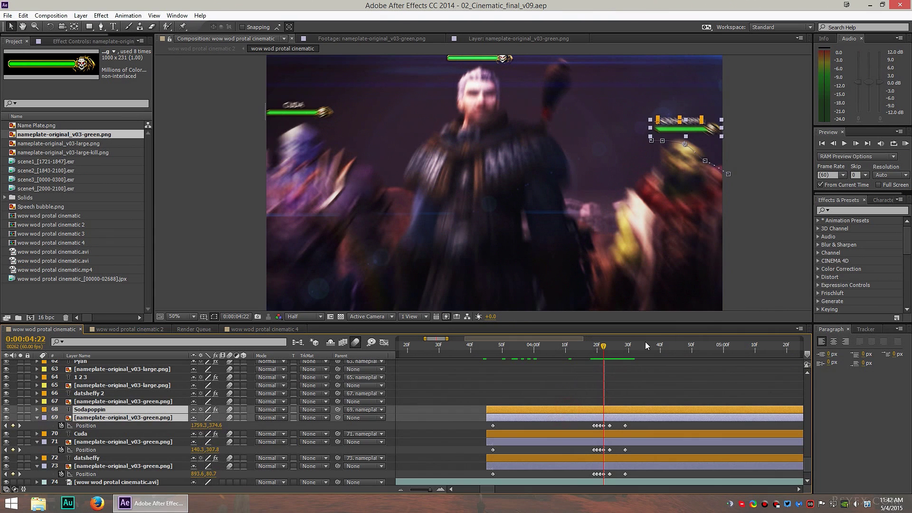
{"action": "left_click", "coordinate": [599, 349]}
{"action": "key", "text": "space"}
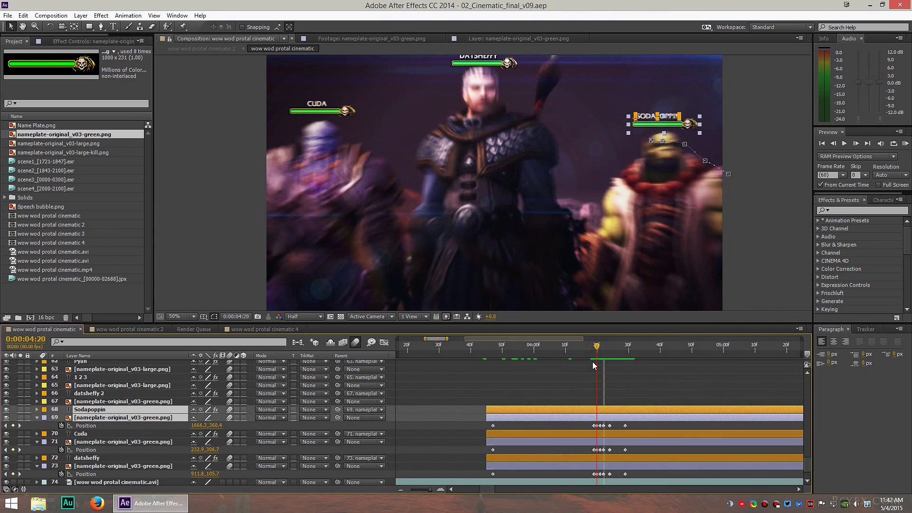
{"action": "left_click", "coordinate": [595, 346]}
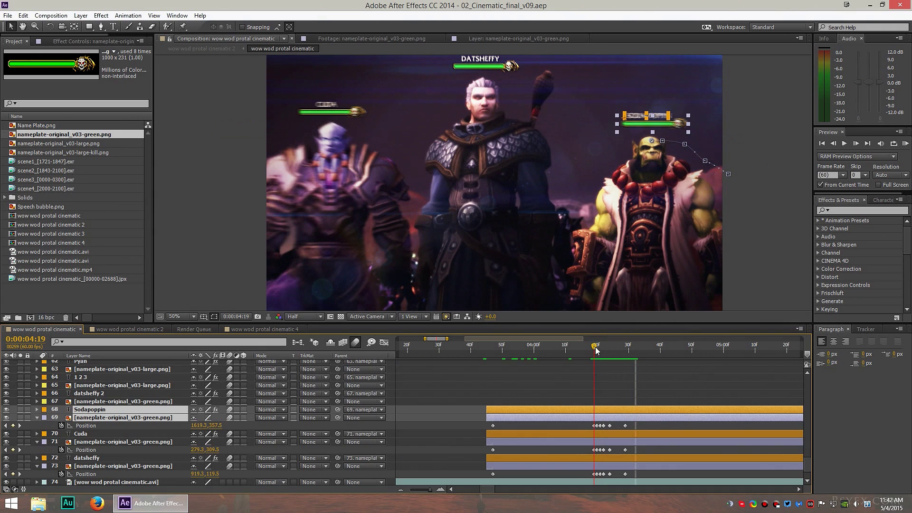
Toggle motion blur on layer 69 and for the comp, then preview frames 4:17–4:22 again.
{"action": "left_click", "coordinate": [229, 418]}
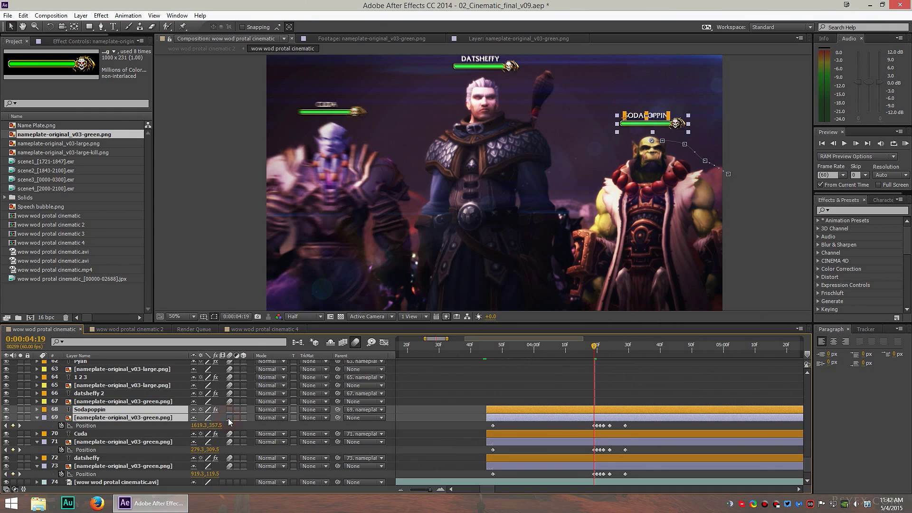
{"action": "left_click", "coordinate": [355, 342]}
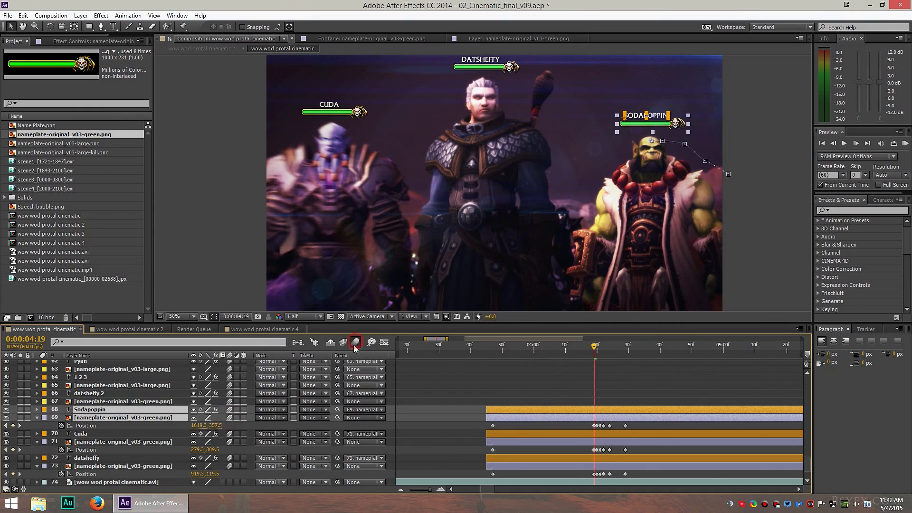
{"action": "left_click", "coordinate": [588, 346]}
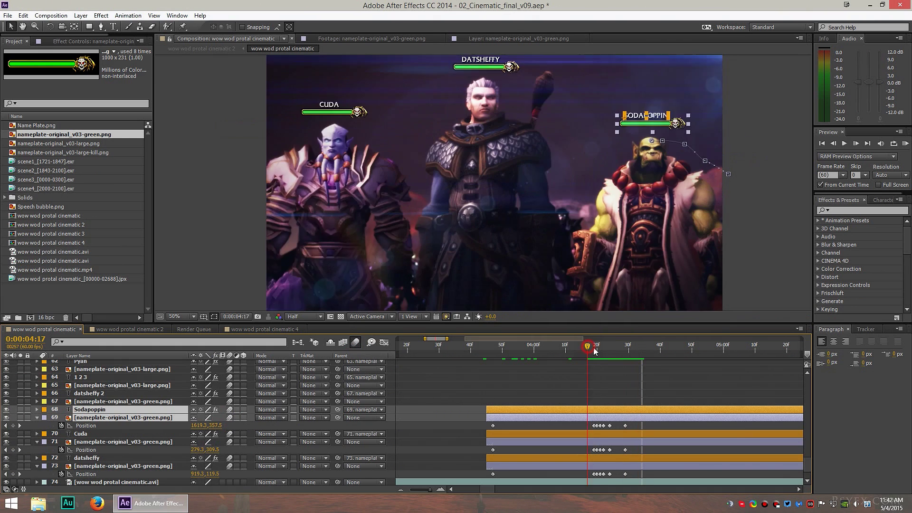
{"action": "left_click_drag", "start_coordinate": [593, 347], "coordinate": [603, 349]}
{"action": "key", "text": "space"}
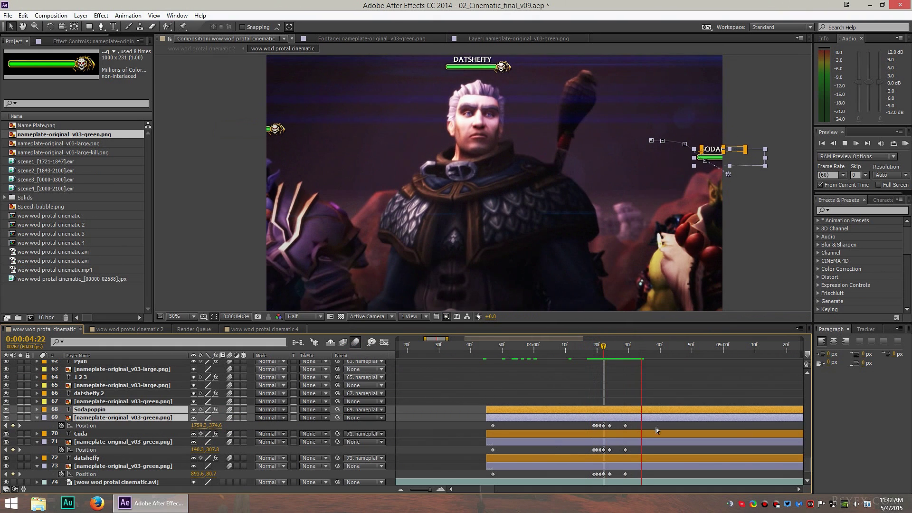
{"action": "left_click", "coordinate": [591, 347]}
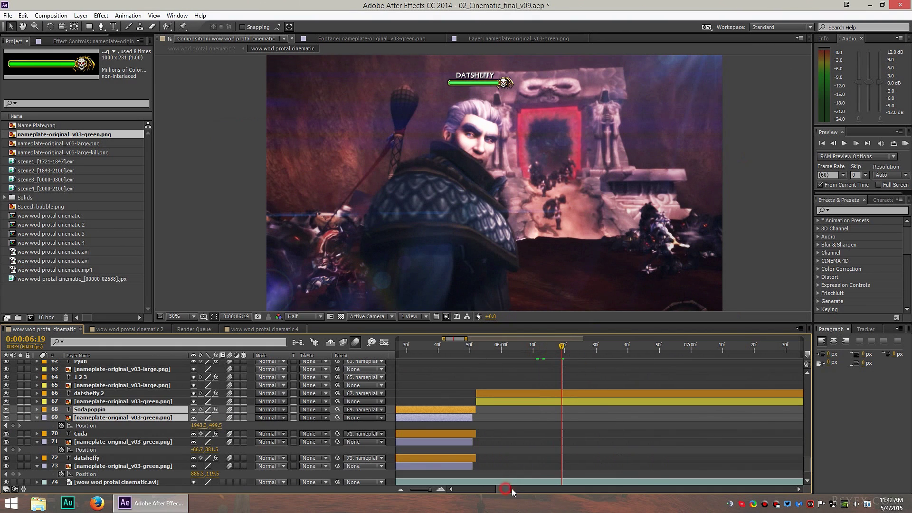
{"action": "left_click_drag", "start_coordinate": [507, 488], "coordinate": [521, 487]}
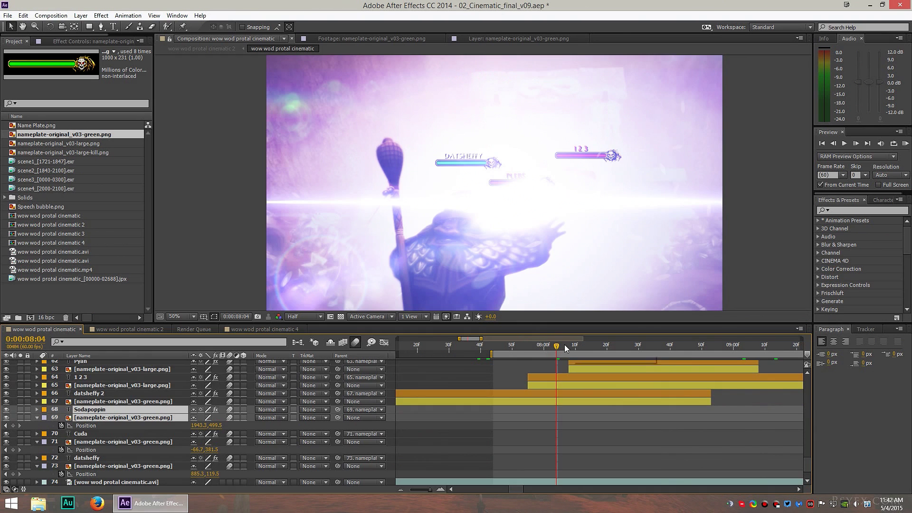
{"action": "left_click", "coordinate": [538, 346]}
{"action": "left_click_drag", "start_coordinate": [538, 345], "coordinate": [523, 346]}
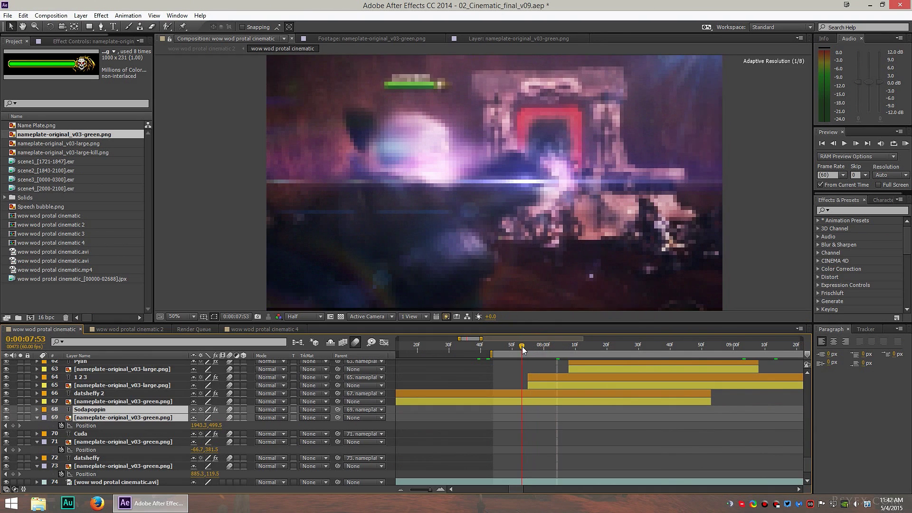
{"action": "key", "text": "space"}
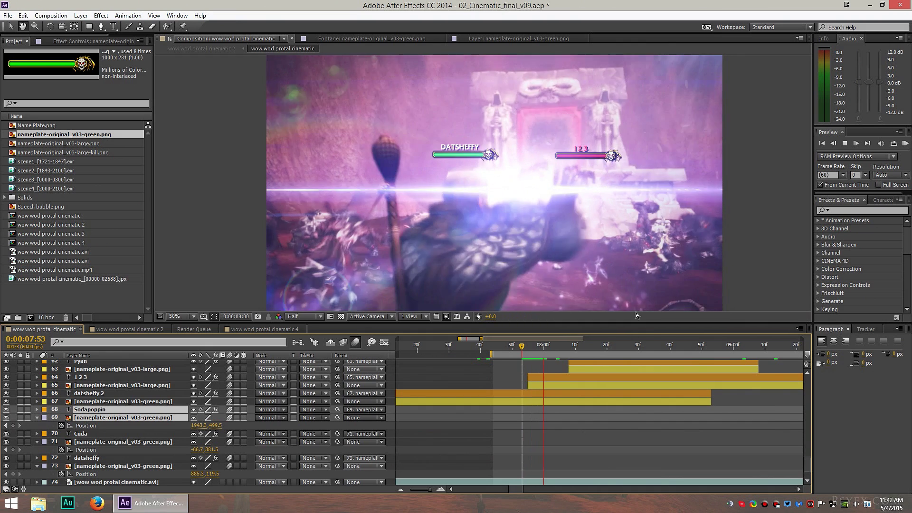
{"action": "key", "text": "space"}
{"action": "left_click", "coordinate": [571, 379]}
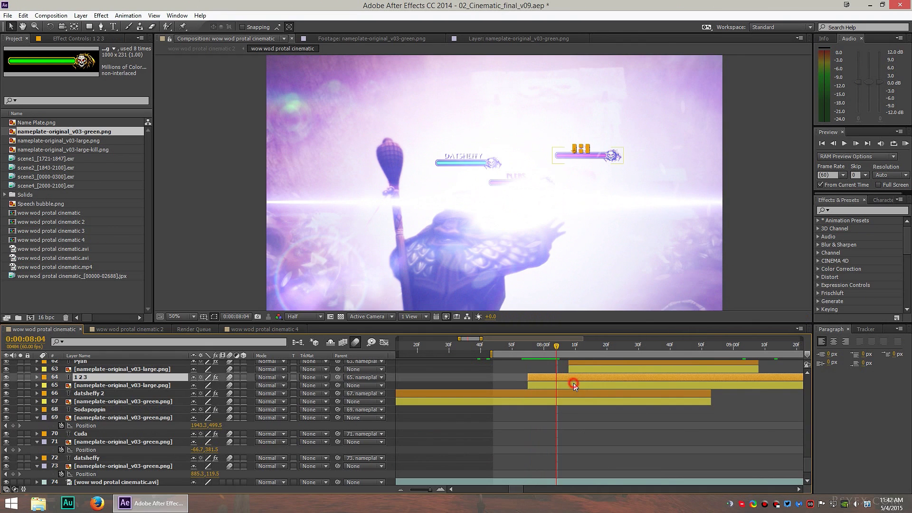
{"action": "left_click", "coordinate": [574, 386], "text": "shift"}
{"action": "key", "text": "u"}
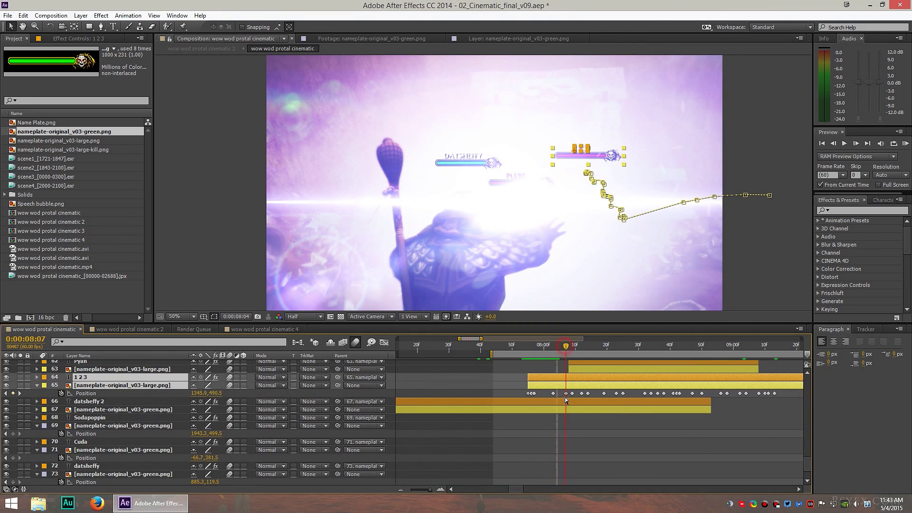
{"action": "left_click_drag", "start_coordinate": [566, 345], "coordinate": [658, 345]}
{"action": "right_click", "coordinate": [794, 387]}
{"action": "key", "text": "Escape"}
{"action": "scroll", "coordinate": [803, 385], "scroll_direction": "up", "scroll_amount": 5}
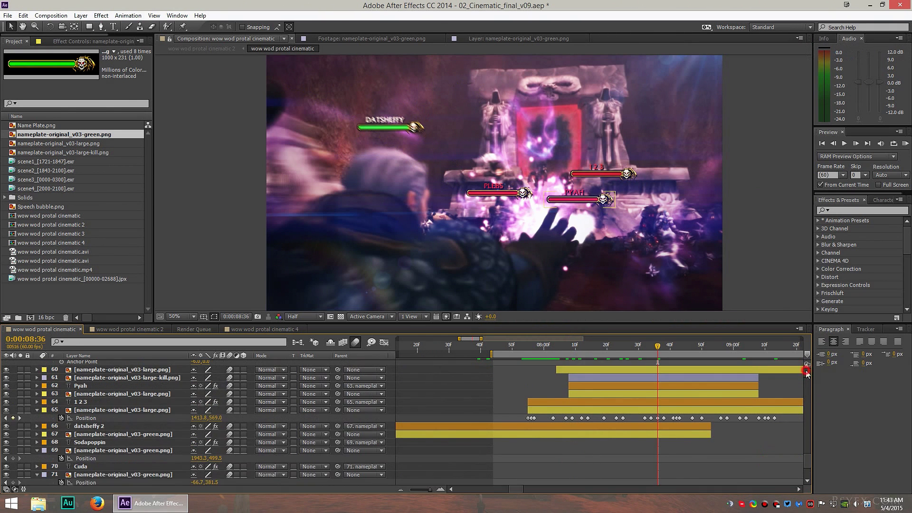
{"action": "left_click", "coordinate": [479, 345]}
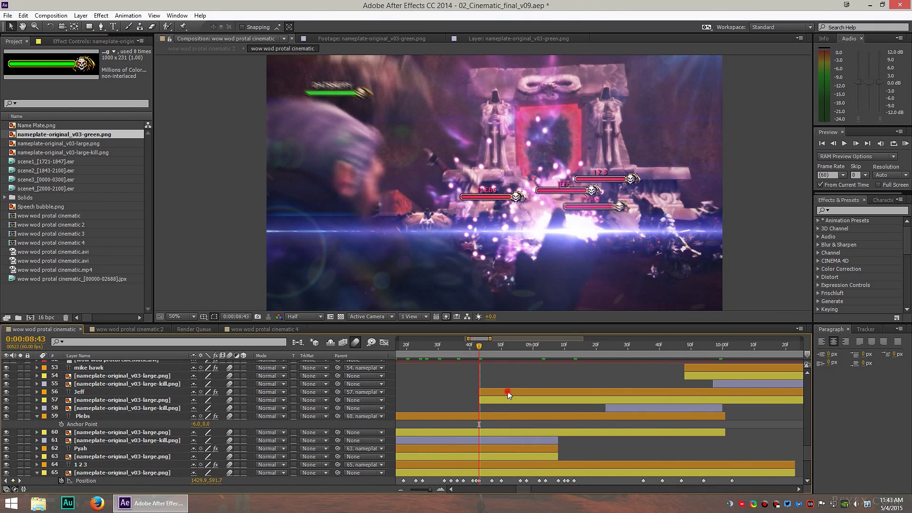
{"action": "left_click", "coordinate": [504, 392]}
{"action": "left_click", "coordinate": [704, 368]}
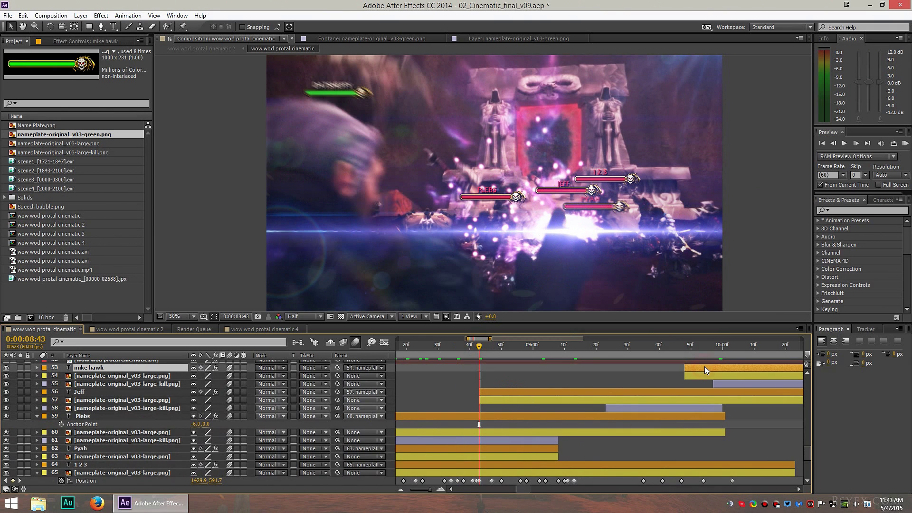
{"action": "left_click", "coordinate": [636, 416]}
{"action": "left_click", "coordinate": [561, 345]}
{"action": "key", "text": "space"}
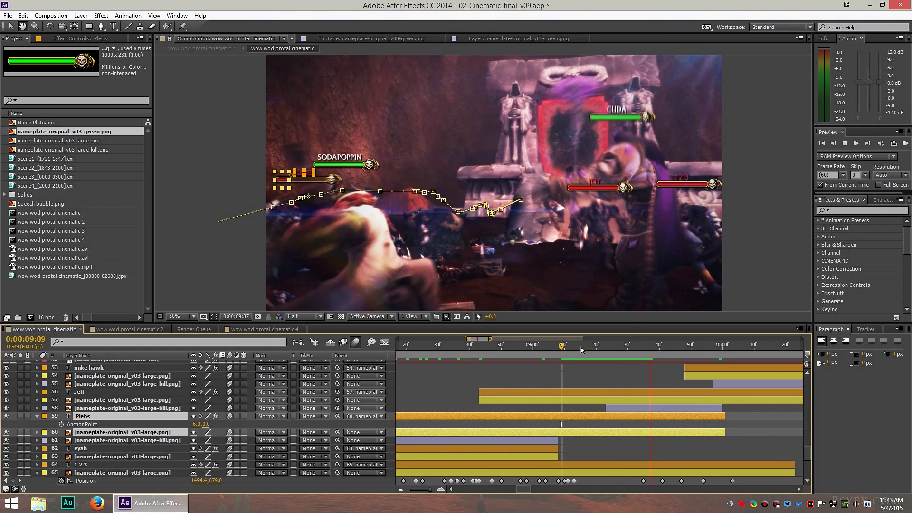
{"action": "key", "text": "space"}
{"action": "left_click_drag", "start_coordinate": [659, 352], "coordinate": [641, 350]}
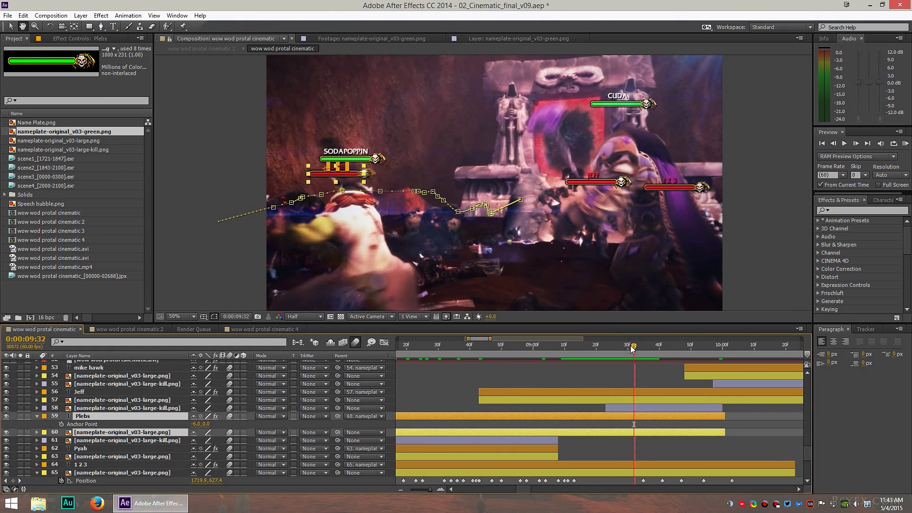
View the large-kill and large nameplate PNGs, then go back to the cinematic composition.
{"action": "double_click", "coordinate": [52, 149]}
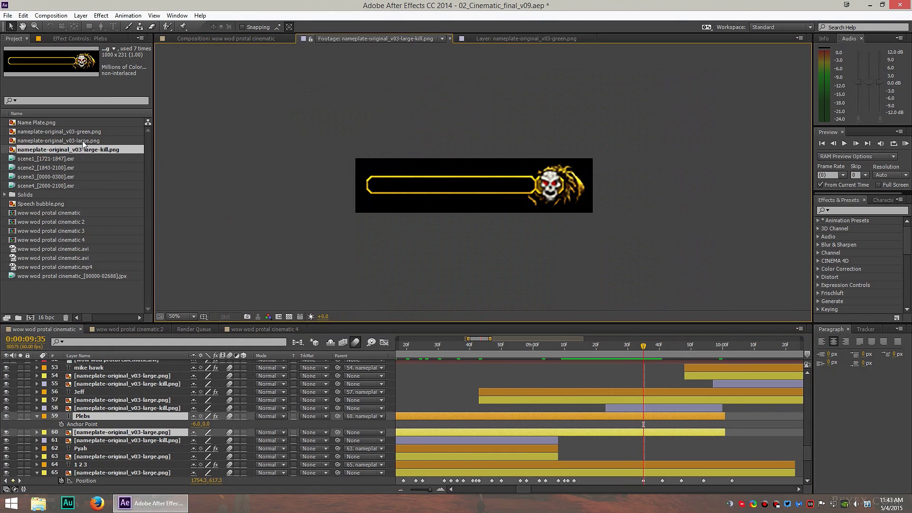
{"action": "double_click", "coordinate": [47, 142]}
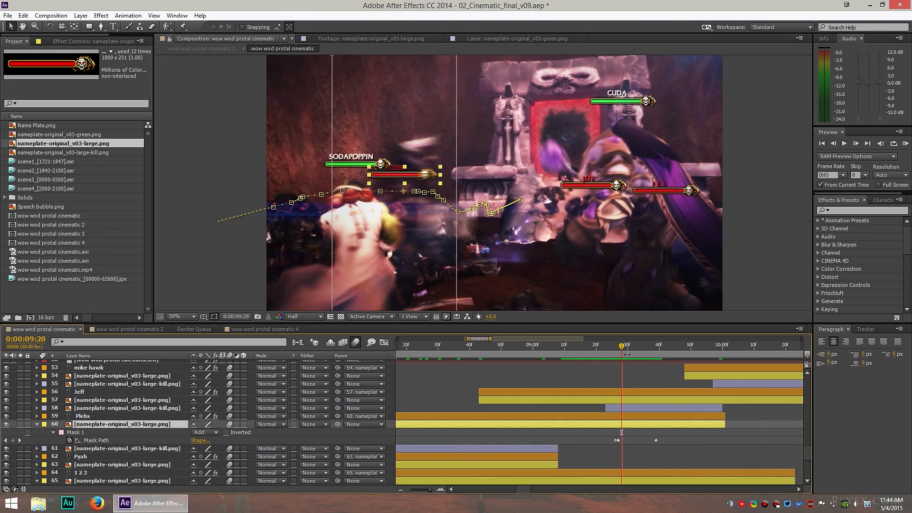
{"action": "left_click", "coordinate": [635, 349]}
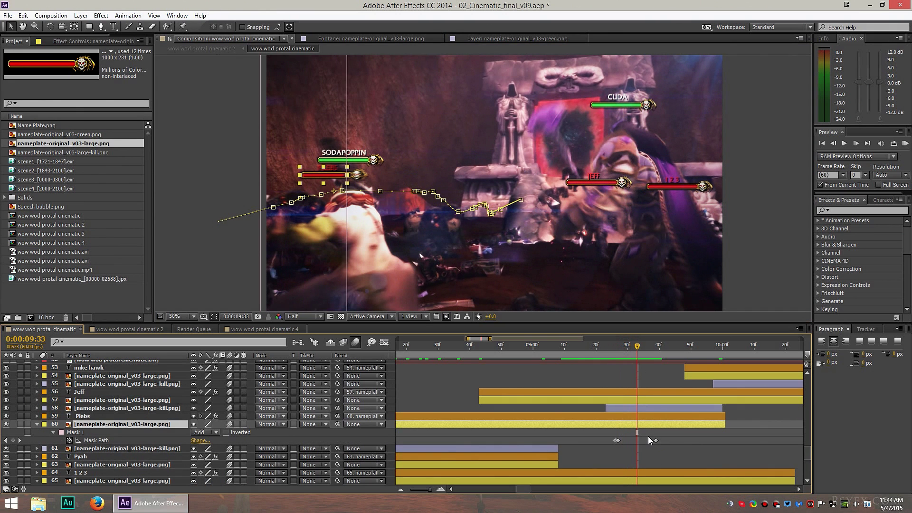
Widen the Plebs nameplate's Mask 1 at 9:33 to reveal more red health bar as a new Mask Path keyframe.
{"action": "left_click", "coordinate": [617, 440]}
{"action": "key", "text": "comma"}
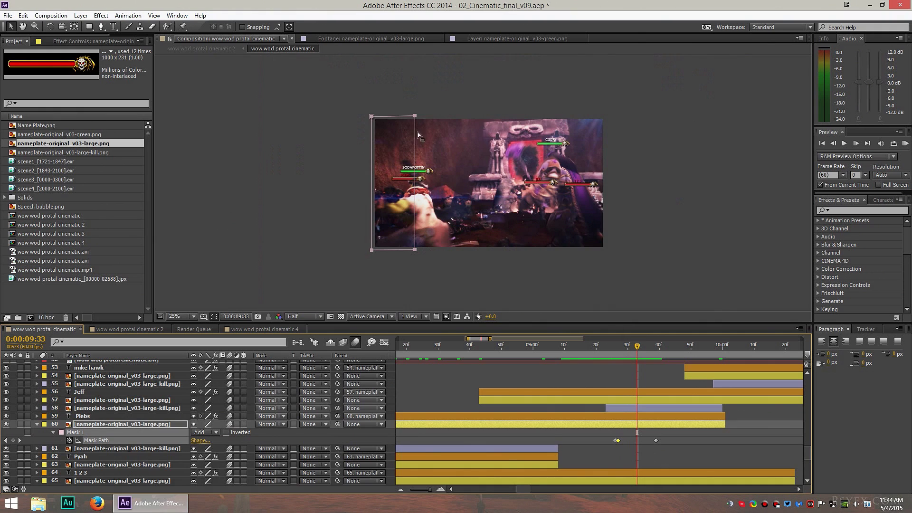
{"action": "mouse_move", "coordinate": [616, 345]}
{"action": "left_mouse_down"}
{"action": "mouse_move", "coordinate": [656, 347]}
{"action": "mouse_move", "coordinate": [636, 347]}
{"action": "left_mouse_up"}
{"action": "scroll", "coordinate": [397, 179], "scroll_direction": "up", "scroll_amount": 4}
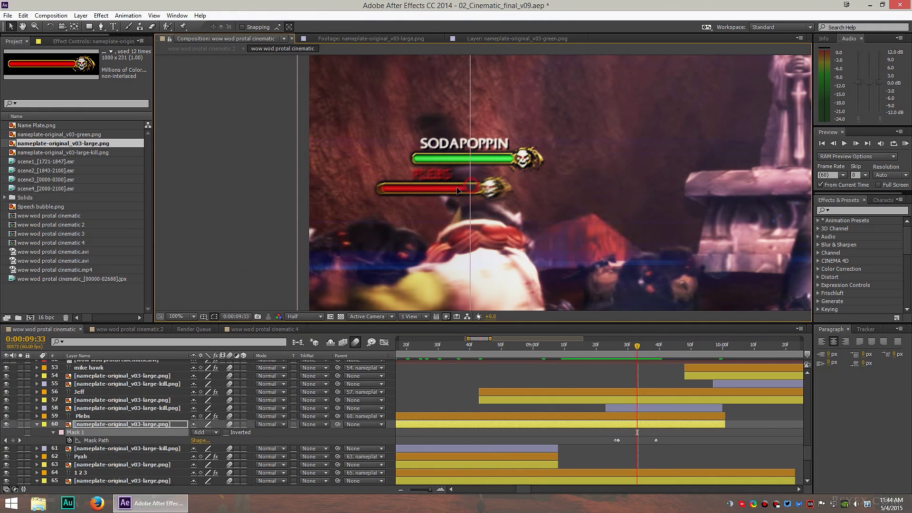
{"action": "left_click_drag", "start_coordinate": [458, 190], "coordinate": [397, 238]}
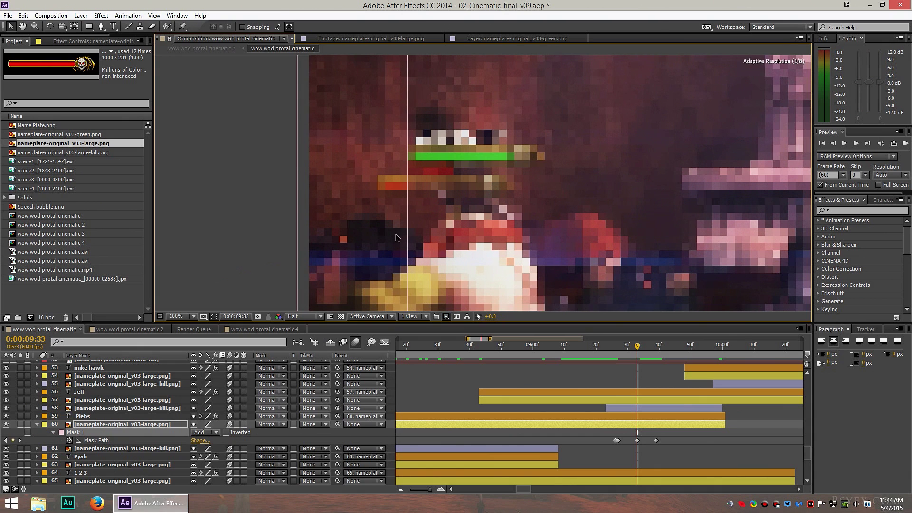
{"action": "left_click_drag", "start_coordinate": [407, 214], "coordinate": [464, 214]}
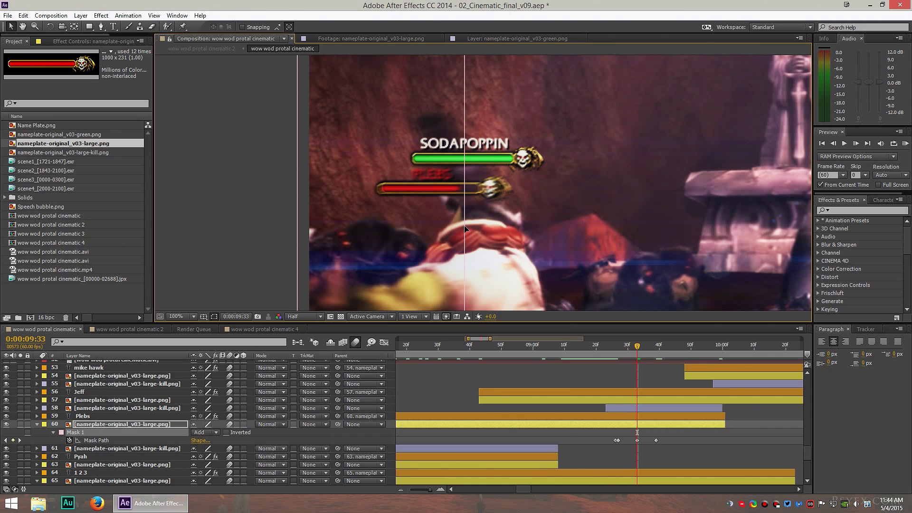
{"action": "left_click_drag", "start_coordinate": [464, 228], "coordinate": [433, 225]}
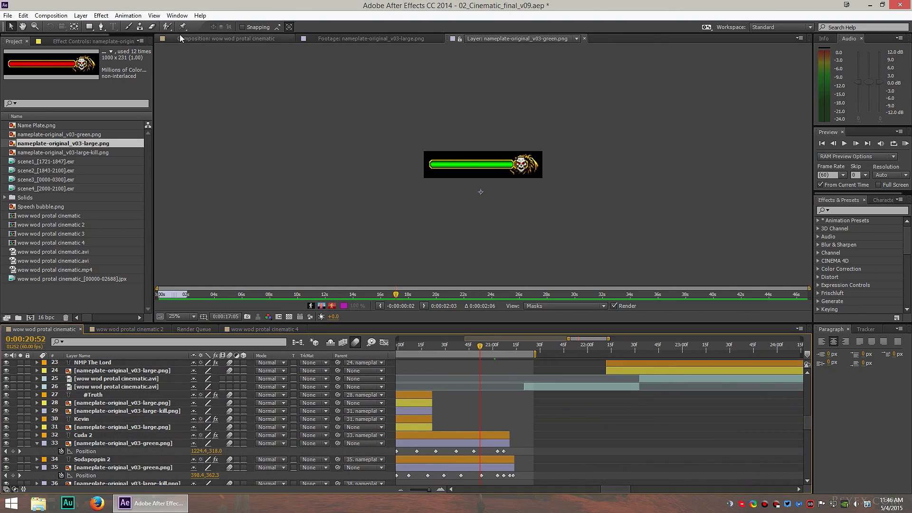
Scrub through the NMP The Lord shot around 21–23 seconds on to the RIOT insert near 29 seconds.
{"action": "left_click", "coordinate": [565, 346]}
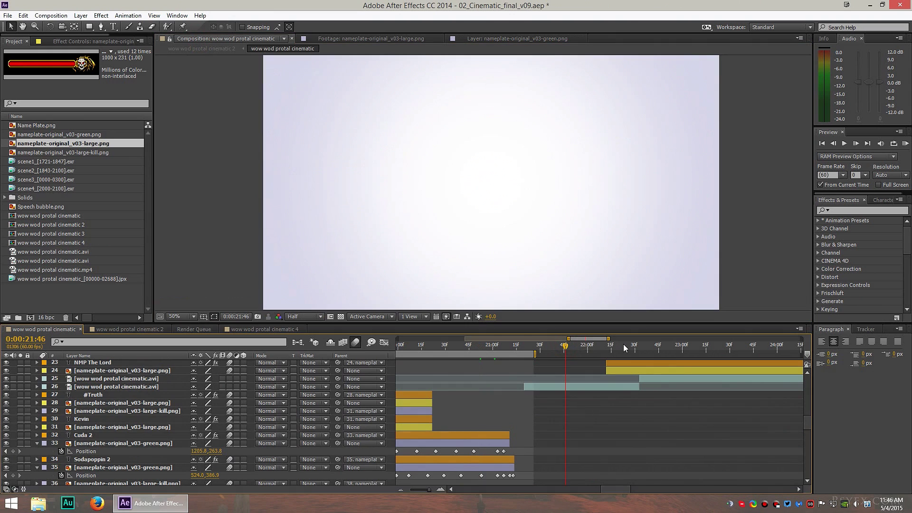
{"action": "left_click", "coordinate": [623, 347]}
{"action": "left_click", "coordinate": [675, 347]}
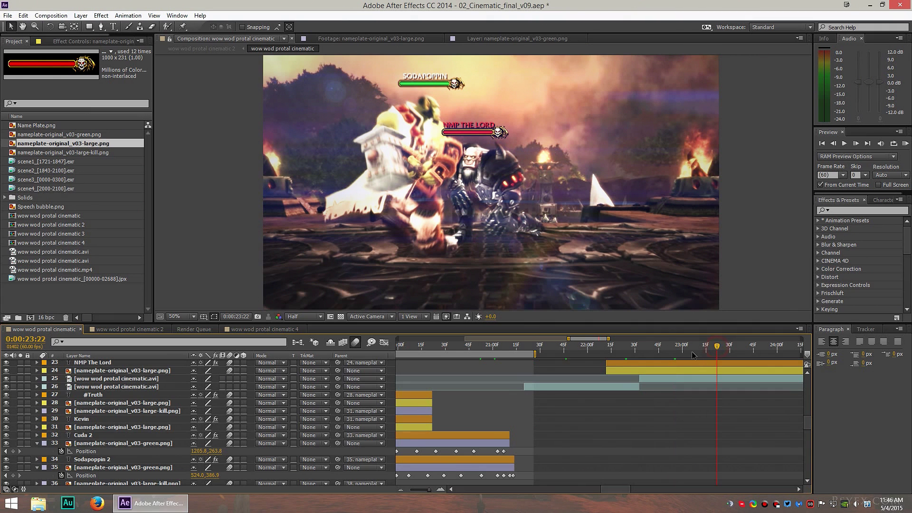
{"action": "left_click_drag", "start_coordinate": [692, 351], "coordinate": [684, 349]}
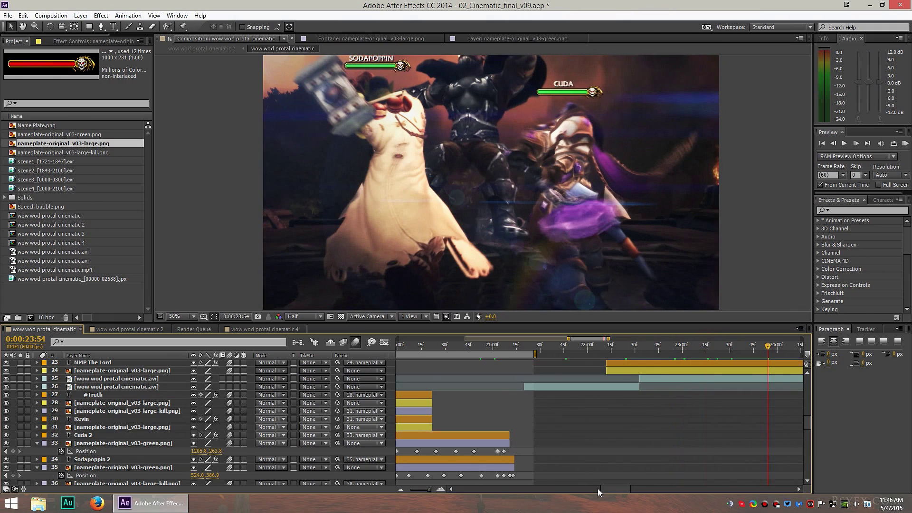
{"action": "left_click_drag", "start_coordinate": [606, 488], "coordinate": [645, 490]}
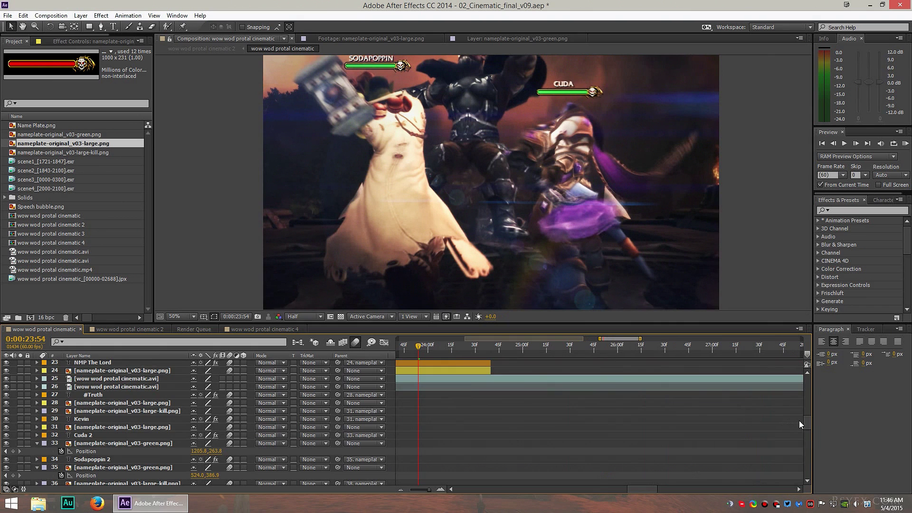
{"action": "scroll", "coordinate": [801, 420], "scroll_direction": "up", "scroll_amount": 5}
{"action": "left_click", "coordinate": [548, 349]}
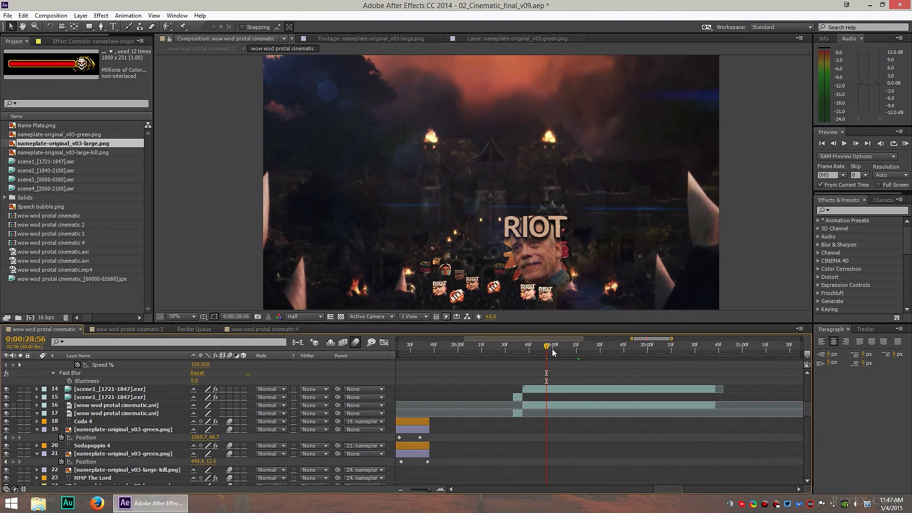
{"action": "left_click_drag", "start_coordinate": [554, 349], "coordinate": [588, 348]}
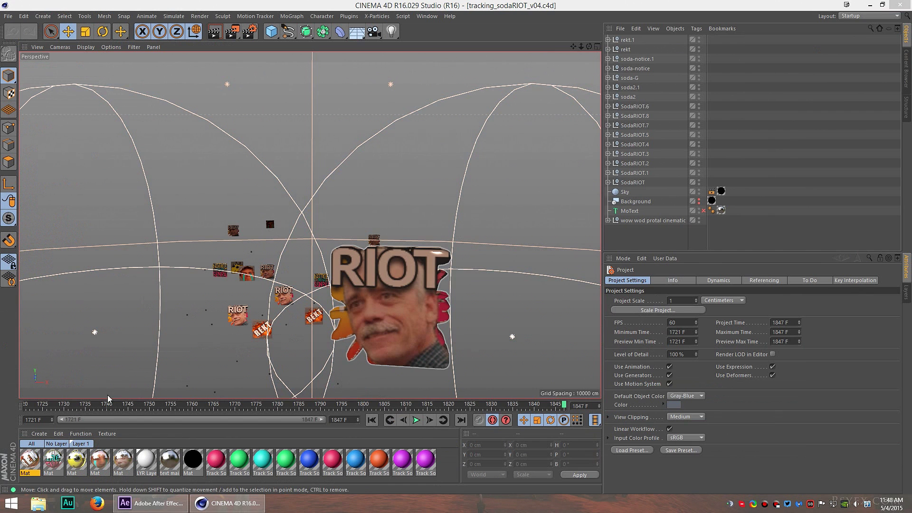
Scrub the RIOT sprites across frames 1742–1781 and make the Background footage visible in the viewport.
{"action": "left_click_drag", "start_coordinate": [65, 407], "coordinate": [253, 409]}
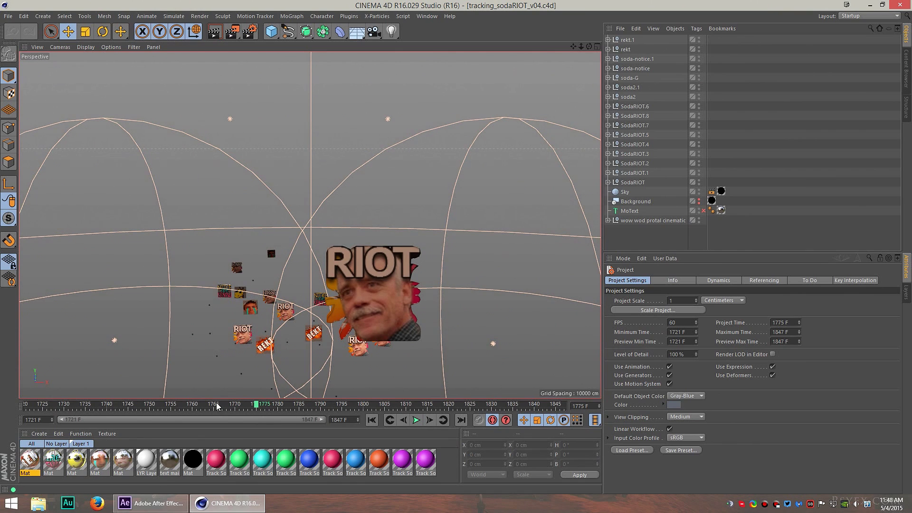
{"action": "left_click_drag", "start_coordinate": [71, 407], "coordinate": [126, 406]}
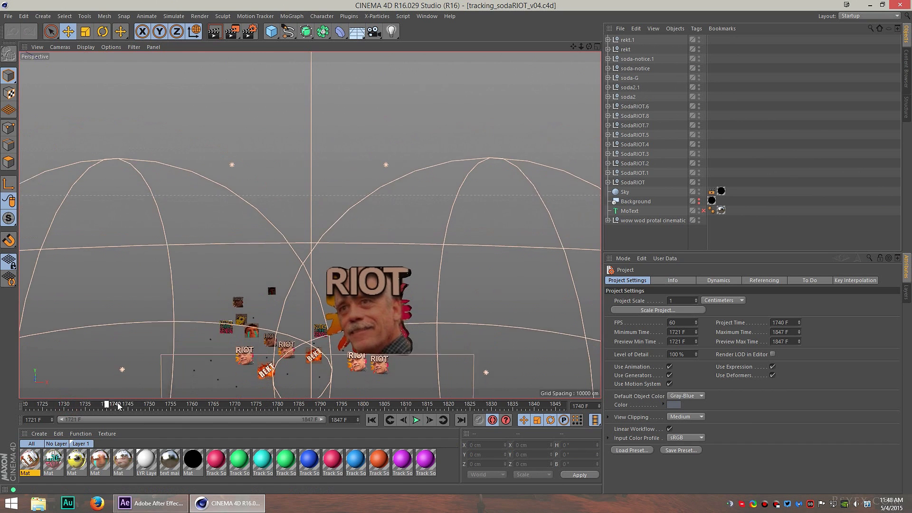
{"action": "left_click", "coordinate": [151, 503]}
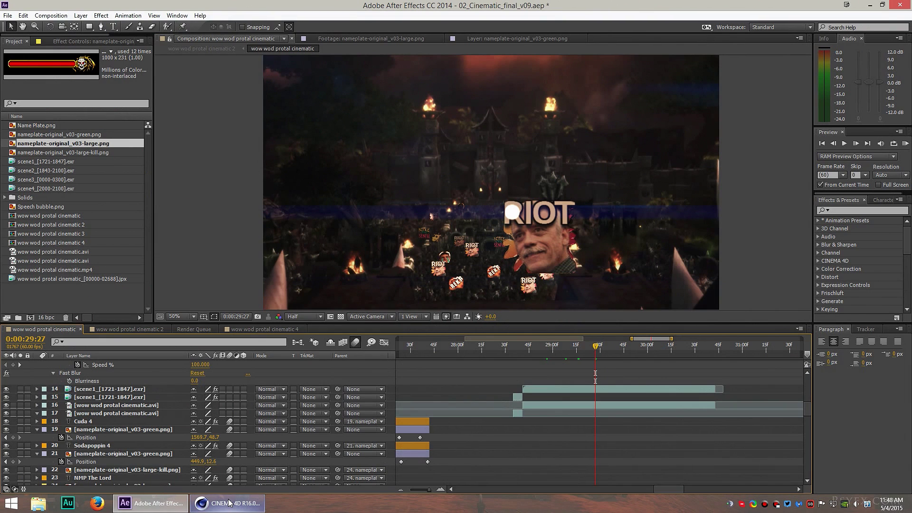
{"action": "left_click", "coordinate": [244, 503]}
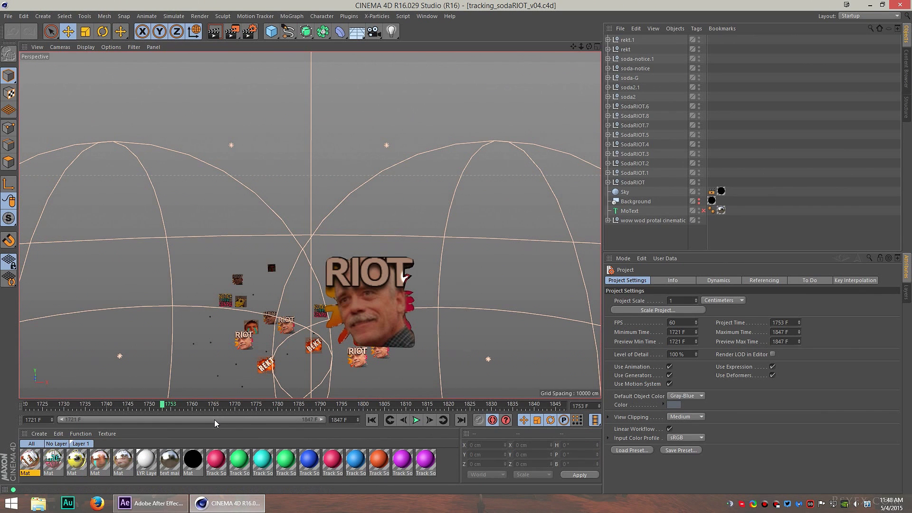
{"action": "mouse_move", "coordinate": [233, 404]}
{"action": "left_mouse_down"}
{"action": "mouse_move", "coordinate": [173, 384]}
{"action": "mouse_move", "coordinate": [357, 381]}
{"action": "left_mouse_up"}
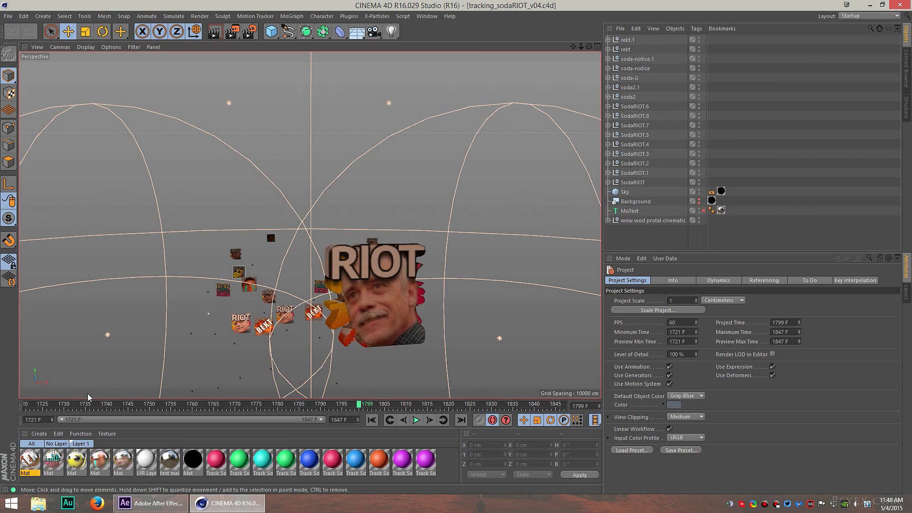
{"action": "left_click_drag", "start_coordinate": [175, 404], "coordinate": [252, 407]}
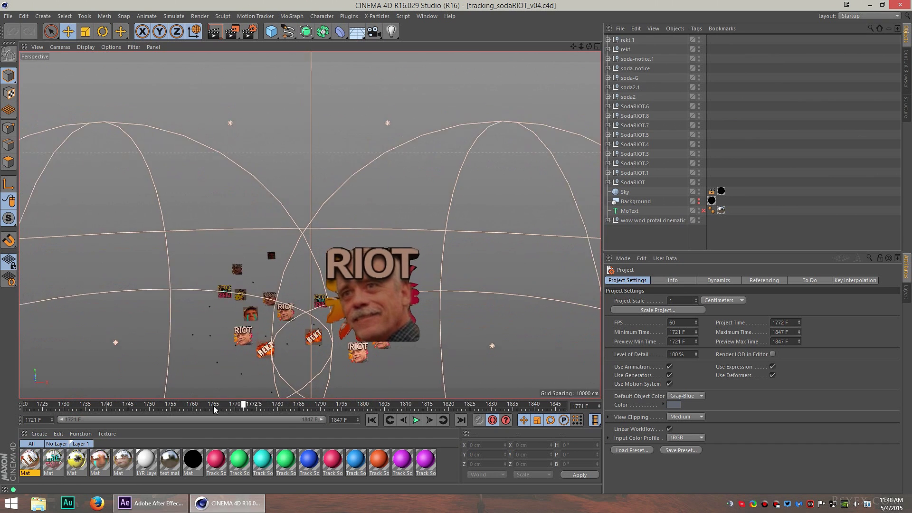
{"action": "left_click_drag", "start_coordinate": [183, 407], "coordinate": [282, 408]}
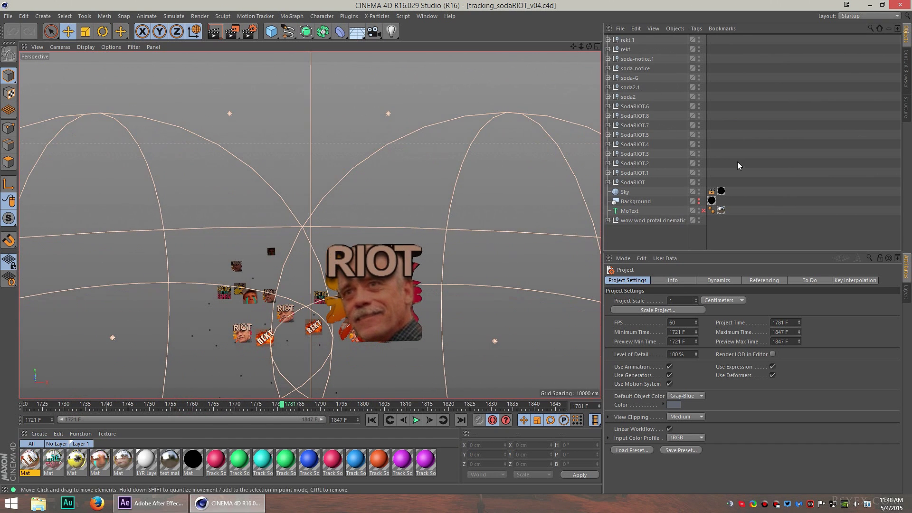
{"action": "left_click", "coordinate": [699, 201]}
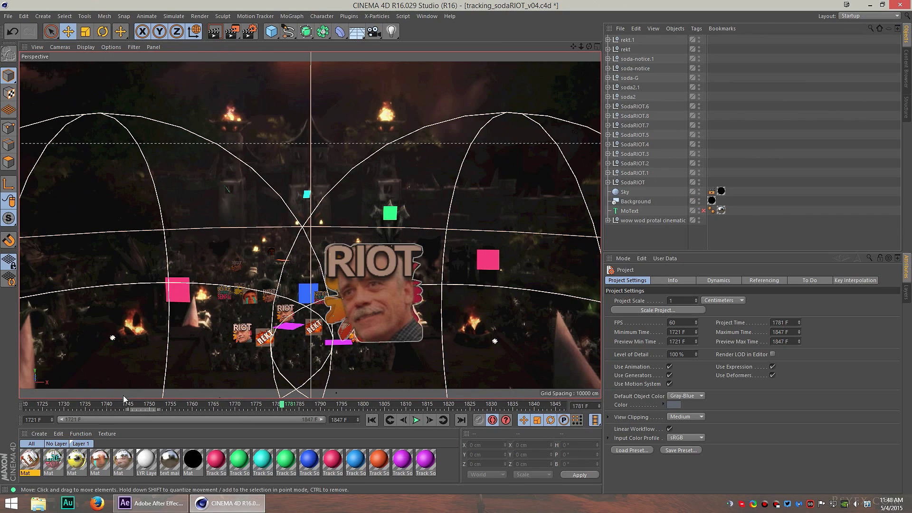
Scrub frames 1760–1789, hide the Background footage, and recheck the sprites around frames 1764–1770.
{"action": "left_click", "coordinate": [191, 405]}
{"action": "left_click_drag", "start_coordinate": [208, 407], "coordinate": [316, 405]}
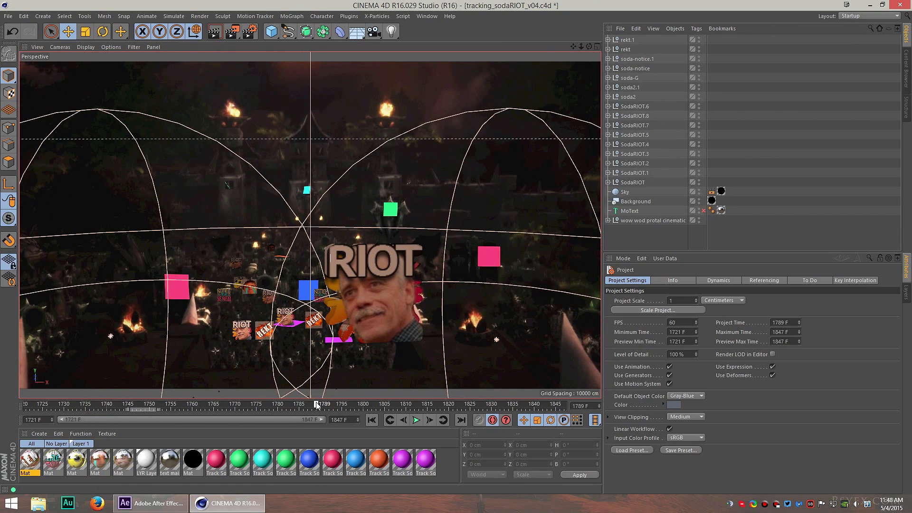
{"action": "mouse_move", "coordinate": [395, 405]}
{"action": "left_mouse_down"}
{"action": "mouse_move", "coordinate": [293, 406]}
{"action": "mouse_move", "coordinate": [345, 406]}
{"action": "mouse_move", "coordinate": [280, 423]}
{"action": "mouse_move", "coordinate": [292, 412]}
{"action": "mouse_move", "coordinate": [143, 408]}
{"action": "mouse_move", "coordinate": [354, 395]}
{"action": "mouse_move", "coordinate": [340, 397]}
{"action": "left_mouse_up"}
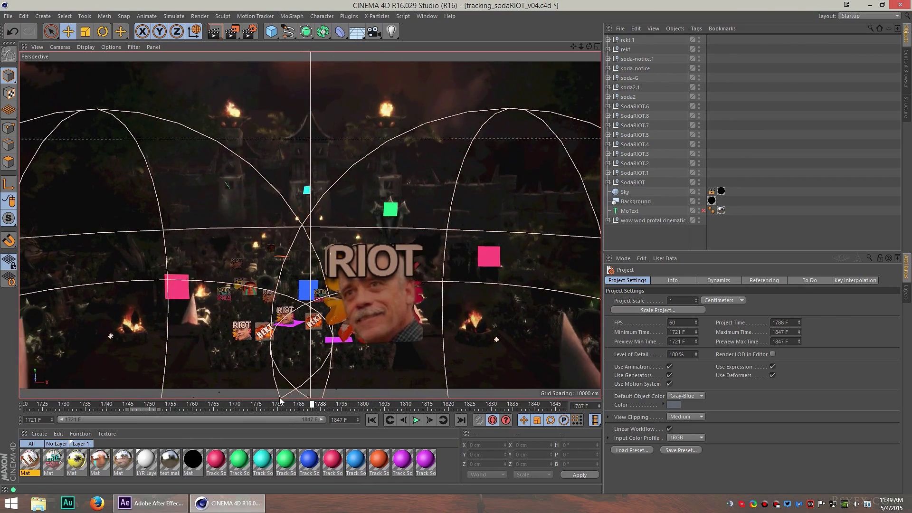
{"action": "left_click", "coordinate": [698, 201]}
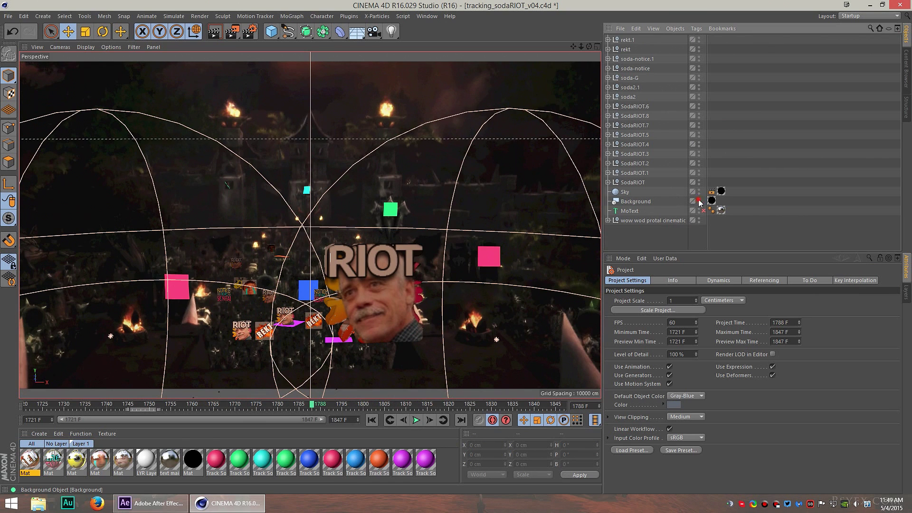
{"action": "left_click", "coordinate": [698, 201]}
{"action": "left_click", "coordinate": [235, 409]}
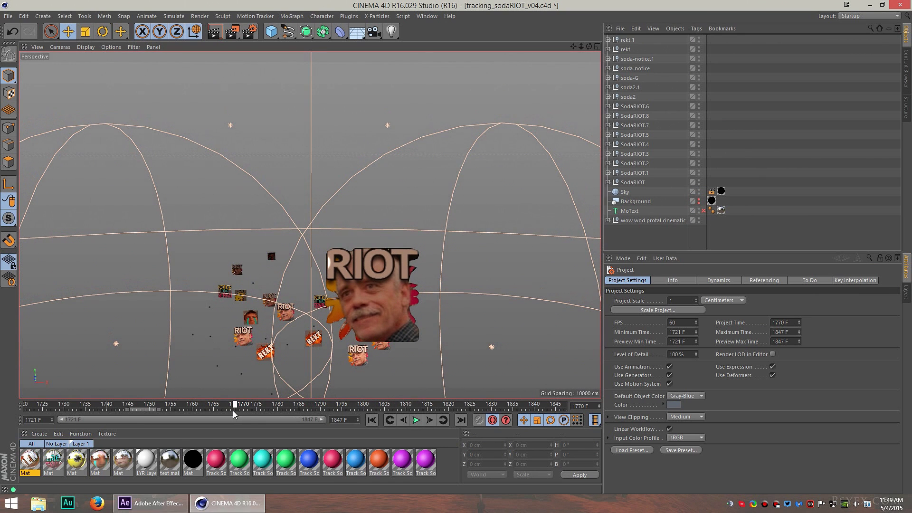
{"action": "mouse_move", "coordinate": [234, 411]}
{"action": "left_mouse_down"}
{"action": "mouse_move", "coordinate": [203, 414]}
{"action": "mouse_move", "coordinate": [338, 414]}
{"action": "left_mouse_up"}
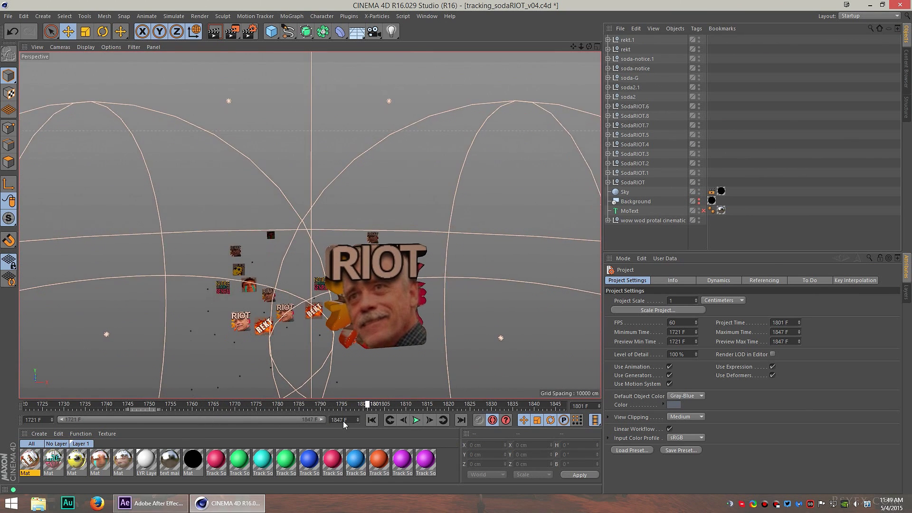
{"action": "left_click", "coordinate": [151, 503]}
Select the scene1 exr render layer and play the comp forward to 30:41.
{"action": "left_click", "coordinate": [526, 298]}
{"action": "key", "text": "space"}
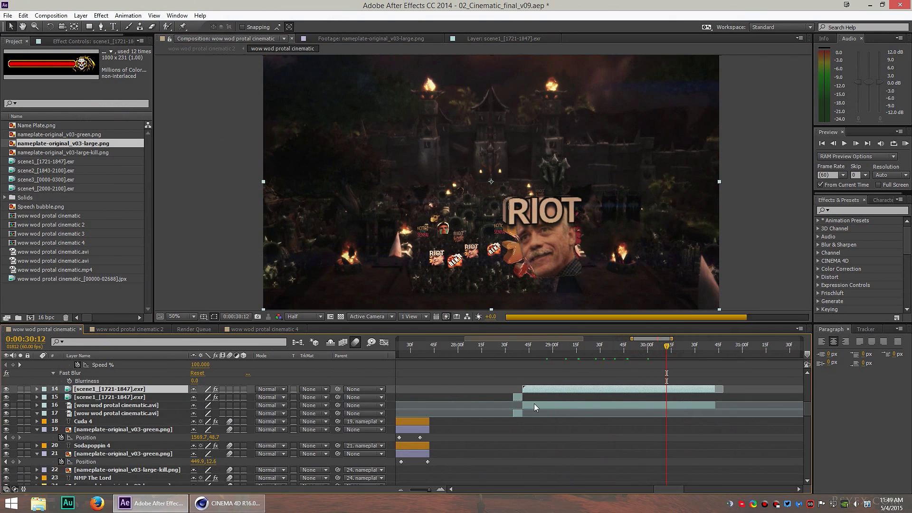
{"action": "left_click_drag", "start_coordinate": [683, 344], "coordinate": [714, 349]}
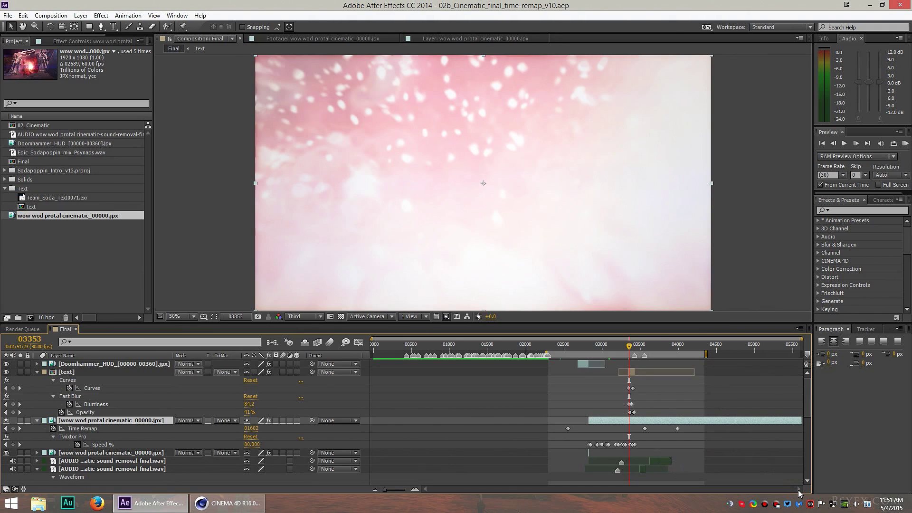
Scrub the Final comp back to frame 02836 and preview the Twixtor slow-motion section.
{"action": "left_click", "coordinate": [621, 346]}
{"action": "left_click_drag", "start_coordinate": [622, 349], "coordinate": [594, 351]}
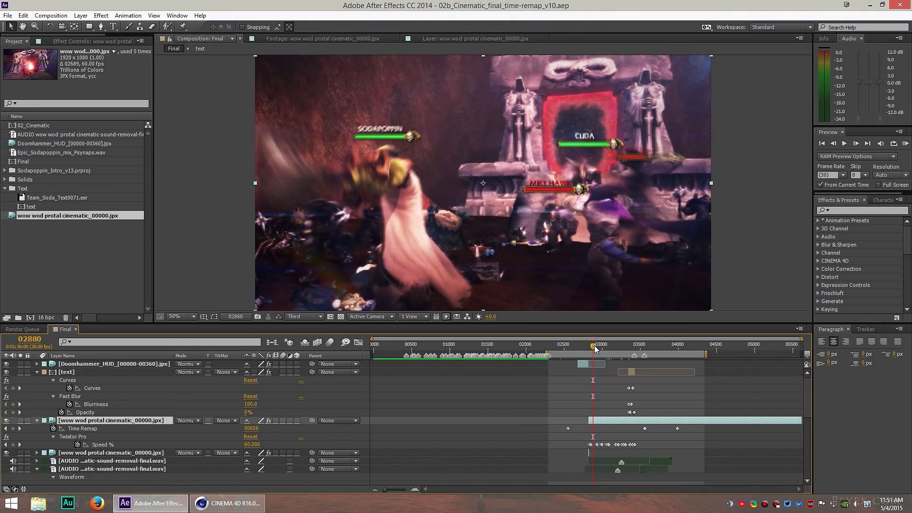
{"action": "left_click_drag", "start_coordinate": [594, 348], "coordinate": [598, 348]}
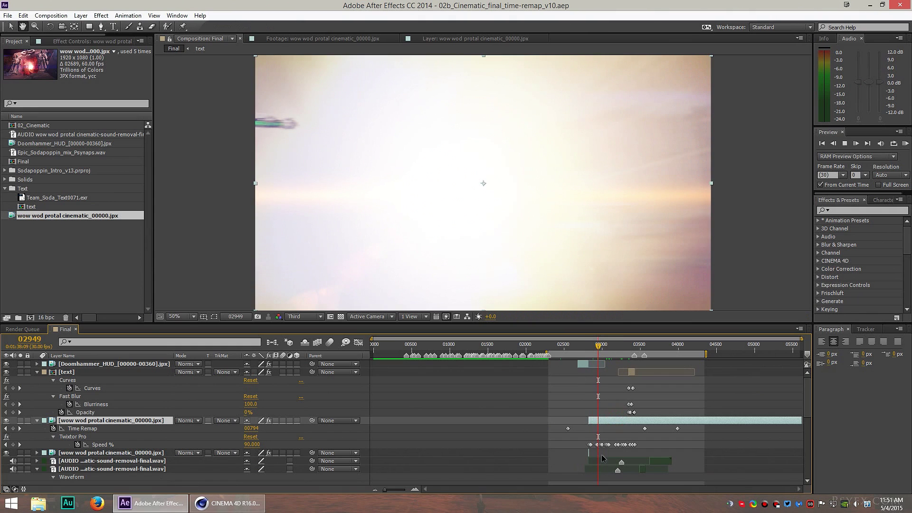
{"action": "key", "text": "space"}
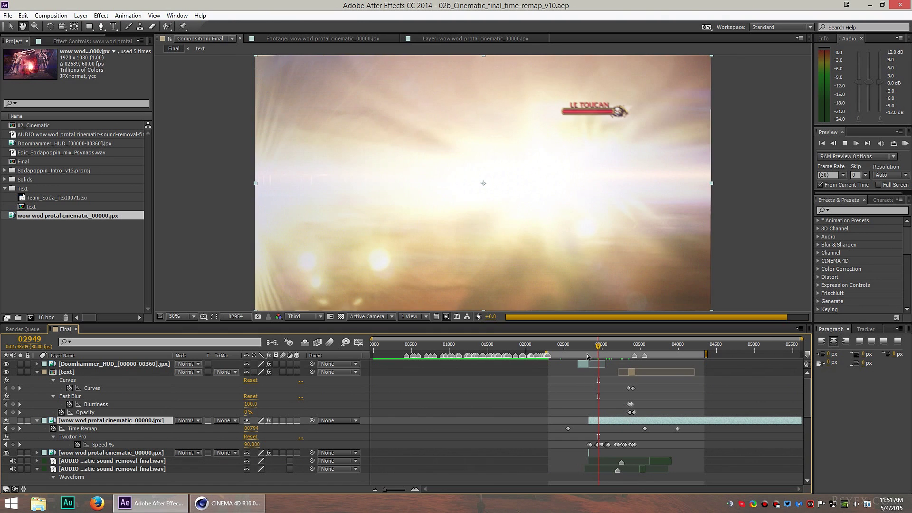
{"action": "key", "text": "space"}
{"action": "left_click_drag", "start_coordinate": [600, 348], "coordinate": [591, 349]}
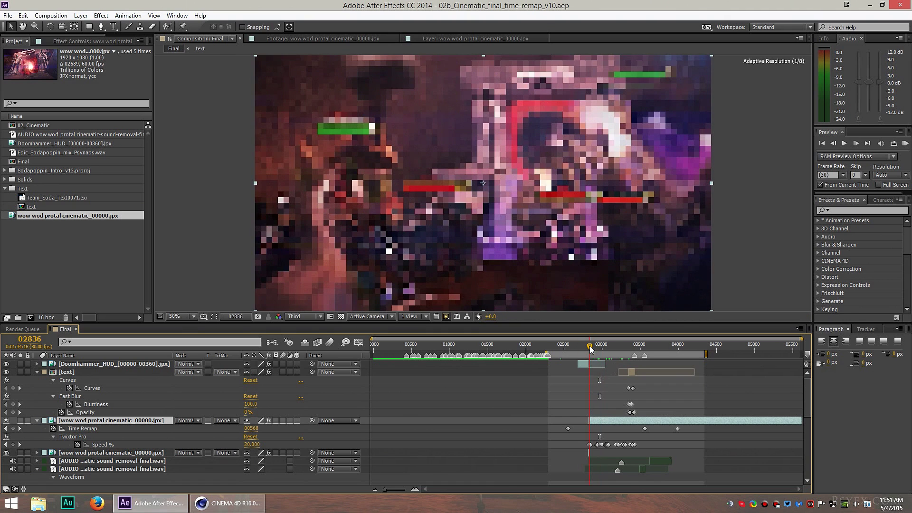
{"action": "key", "text": "space"}
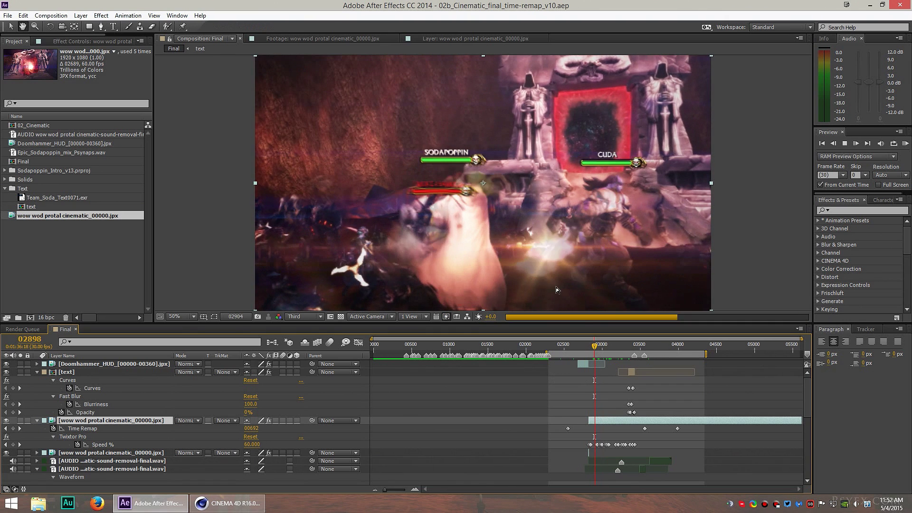
{"action": "key", "text": "space"}
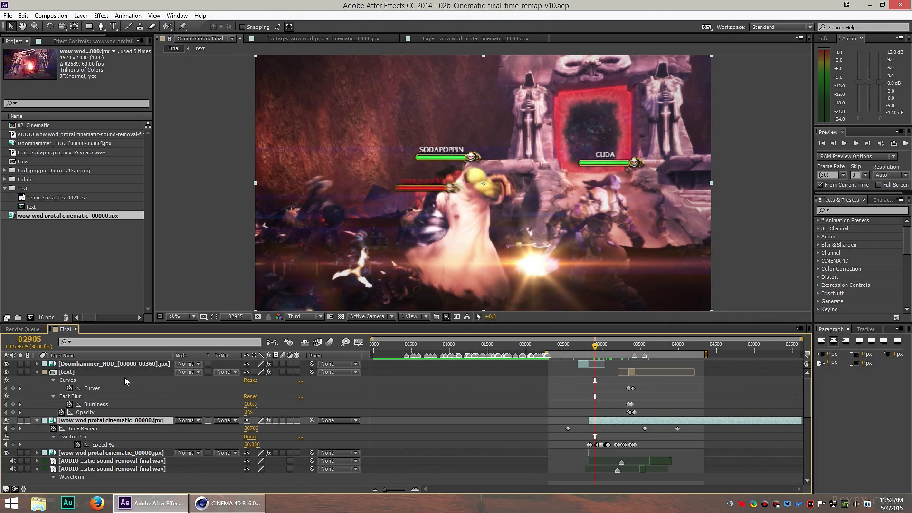
Play the cinematic footage in its own layer view from 02961, then open the Doomhammer_HUD layer.
{"action": "key", "text": "KP_Enter"}
{"action": "key", "text": "space"}
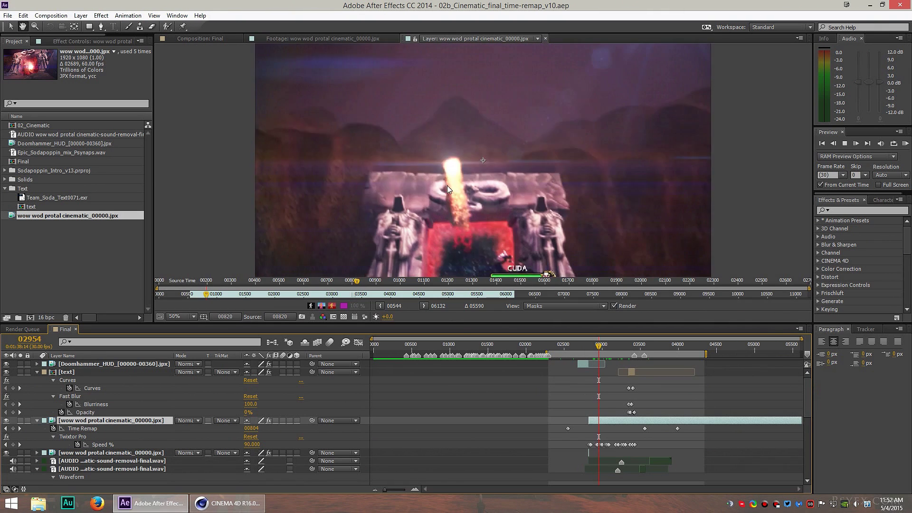
{"action": "key", "text": "space"}
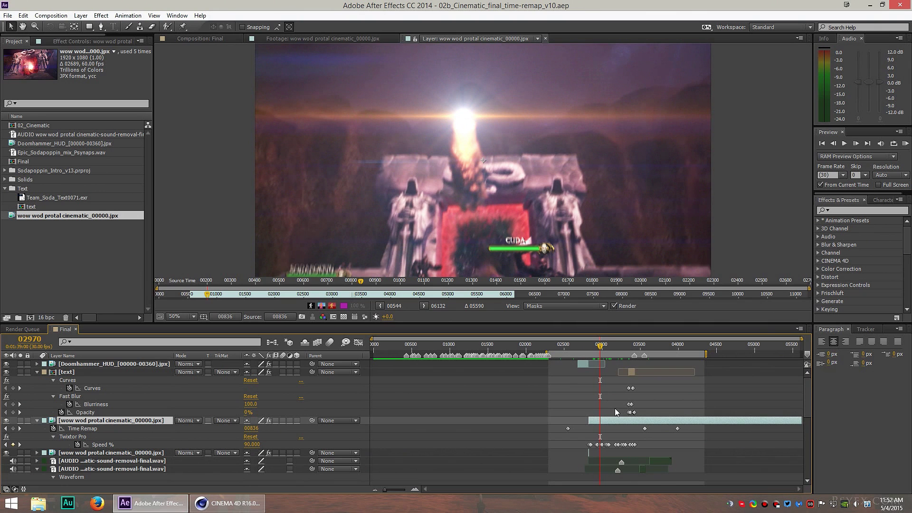
{"action": "left_click", "coordinate": [599, 345]}
{"action": "key", "text": "space"}
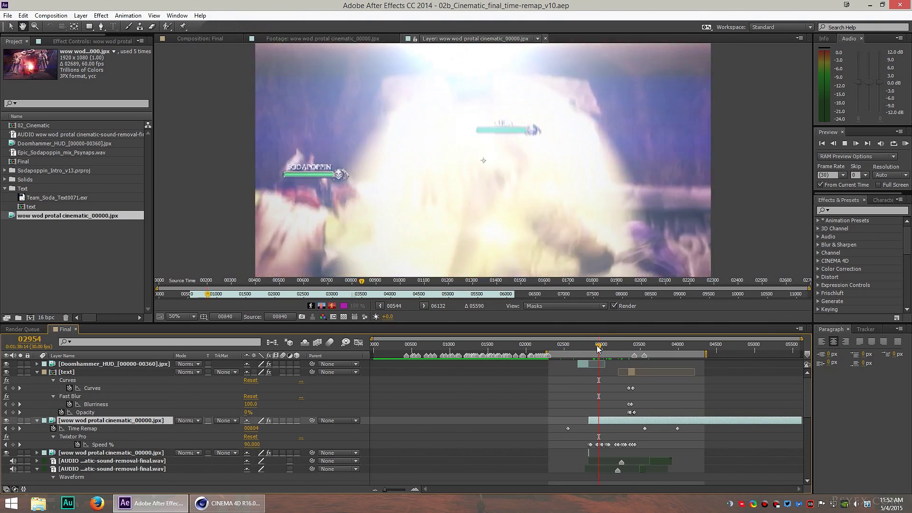
{"action": "key", "text": "space"}
{"action": "double_click", "coordinate": [590, 364]}
Scrub the hammer spin, then preview the Final comp from frame 02655 through the Doomhammer HUD insert.
{"action": "mouse_move", "coordinate": [322, 294]}
{"action": "left_mouse_down"}
{"action": "mouse_move", "coordinate": [352, 295]}
{"action": "mouse_move", "coordinate": [338, 295]}
{"action": "left_mouse_up"}
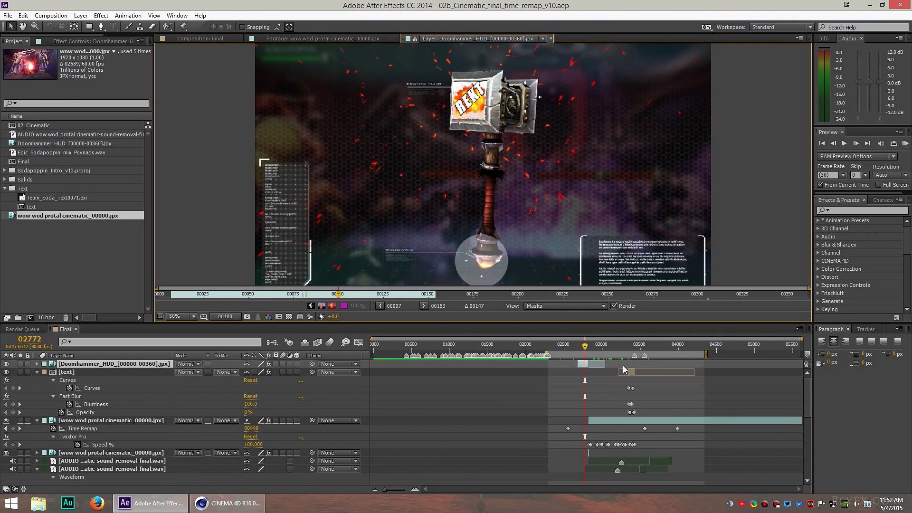
{"action": "left_click_drag", "start_coordinate": [579, 348], "coordinate": [575, 347]}
{"action": "key", "text": "space"}
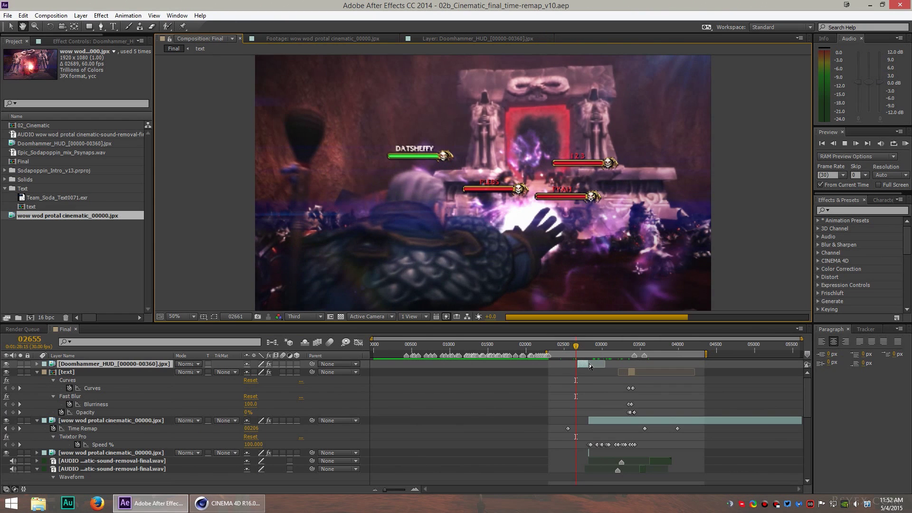
{"action": "key", "text": "space"}
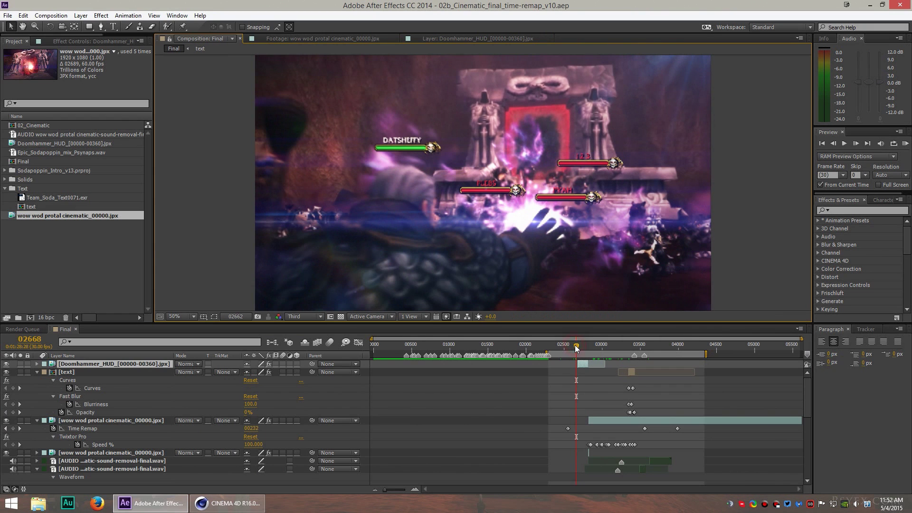
{"action": "key", "text": "space"}
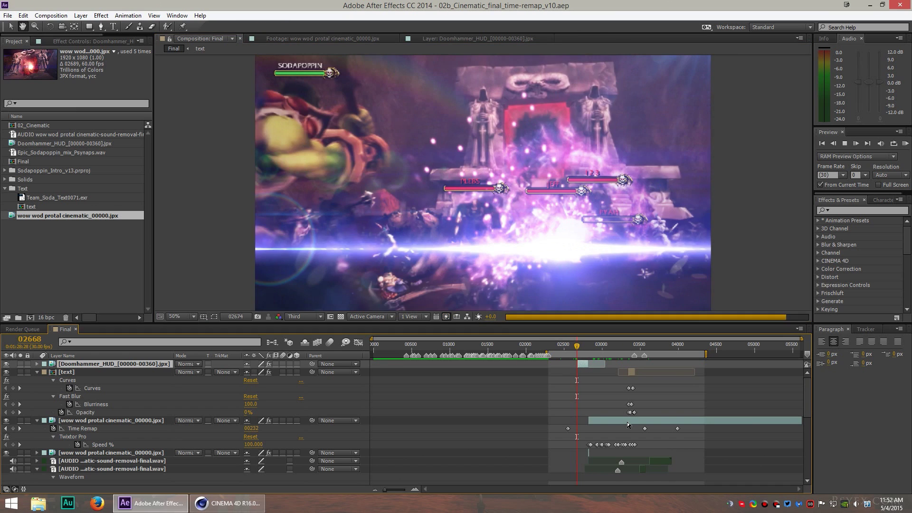
{"action": "key", "text": "space"}
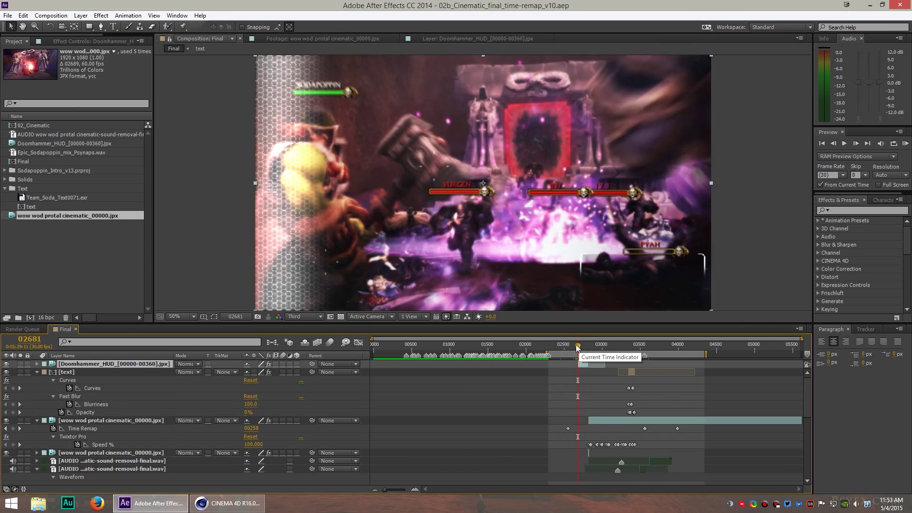
{"action": "key", "text": "space"}
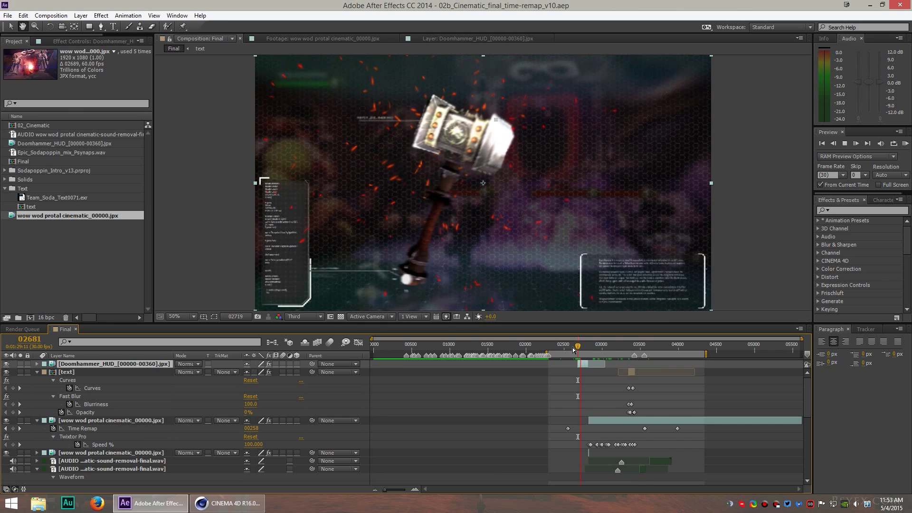
{"action": "key", "text": "space"}
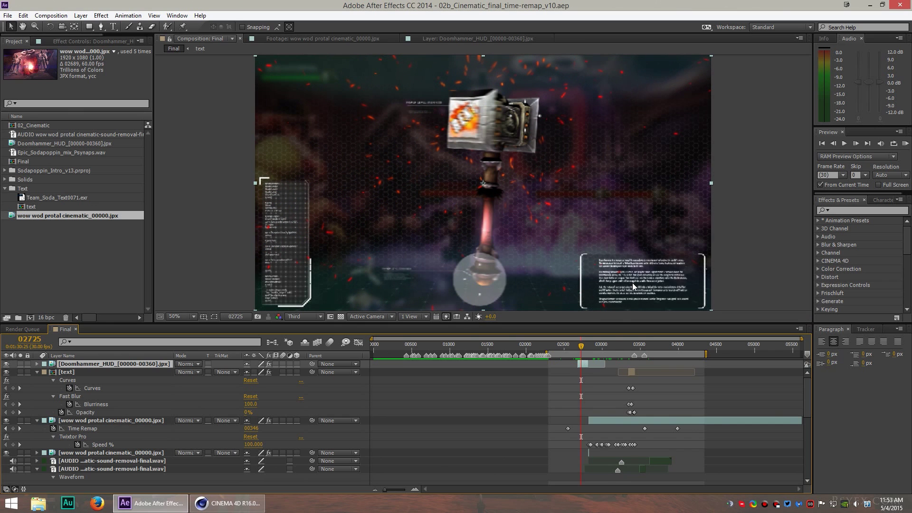
Zoom the viewer in on the lore text box and set Resolution to Full, then Auto.
{"action": "key", "text": "period"}
{"action": "key", "text": "period"}
{"action": "key", "text": "period"}
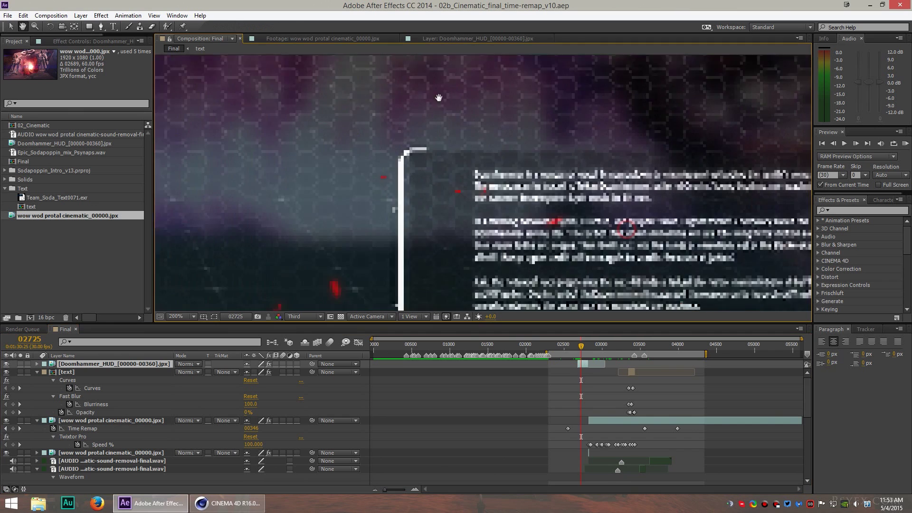
{"action": "left_click_drag", "start_coordinate": [632, 286], "coordinate": [406, 168]}
{"action": "left_click", "coordinate": [304, 317]}
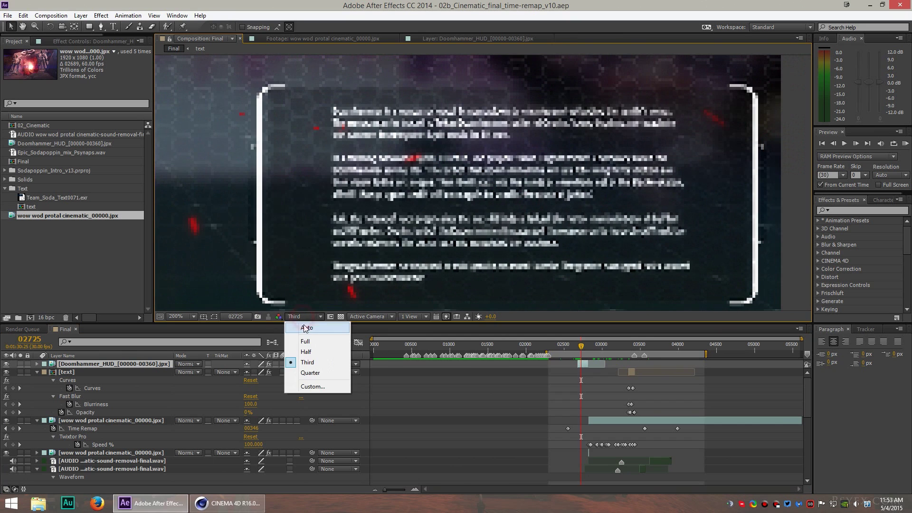
{"action": "left_click", "coordinate": [305, 342]}
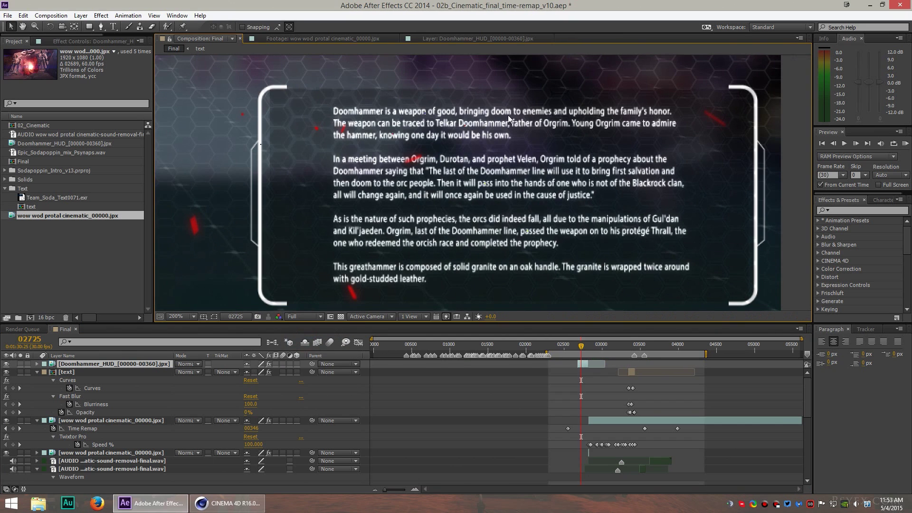
{"action": "left_click", "coordinate": [446, 316]}
{"action": "left_click", "coordinate": [304, 316]}
{"action": "left_click", "coordinate": [297, 326]}
{"action": "left_click", "coordinate": [319, 317]}
Zoom back out to the whole Final comp and play a brief HUD preview.
{"action": "scroll", "coordinate": [484, 217], "scroll_direction": "down", "scroll_amount": 1}
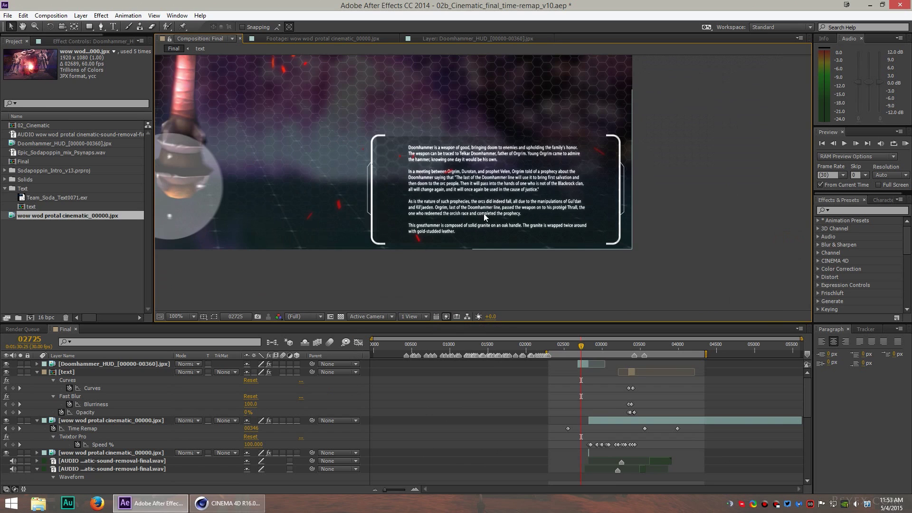
{"action": "scroll", "coordinate": [463, 221], "scroll_direction": "down", "scroll_amount": 1}
{"action": "mouse_move", "coordinate": [377, 148]}
{"action": "left_mouse_down"}
{"action": "mouse_move", "coordinate": [443, 223]}
{"action": "mouse_move", "coordinate": [434, 219]}
{"action": "left_mouse_up"}
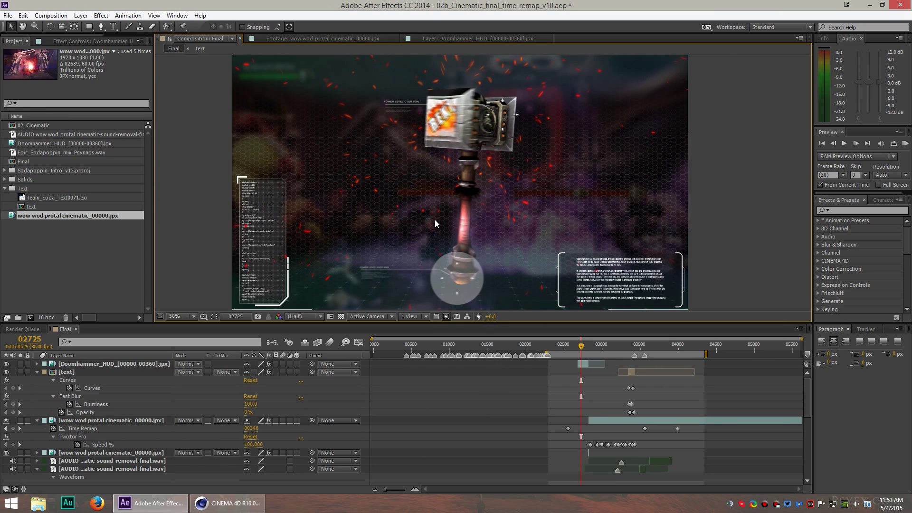
{"action": "key", "text": "space"}
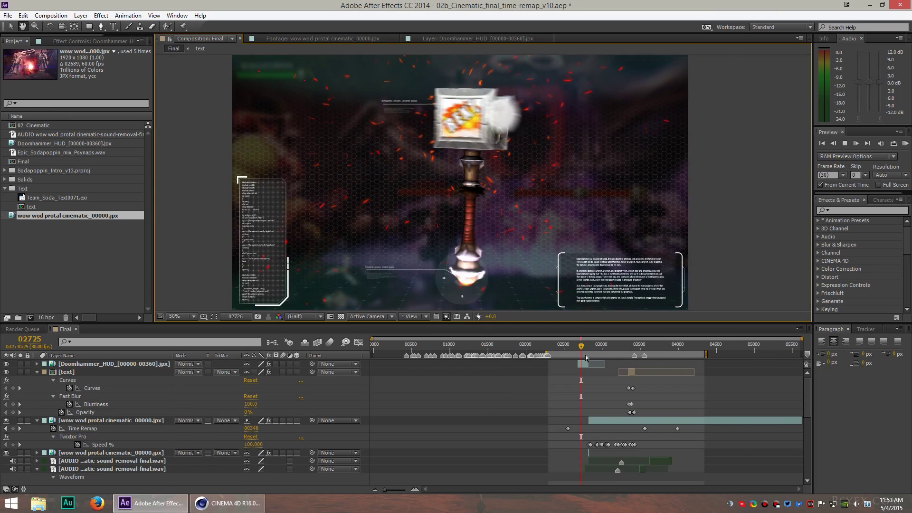
{"action": "key", "text": "v"}
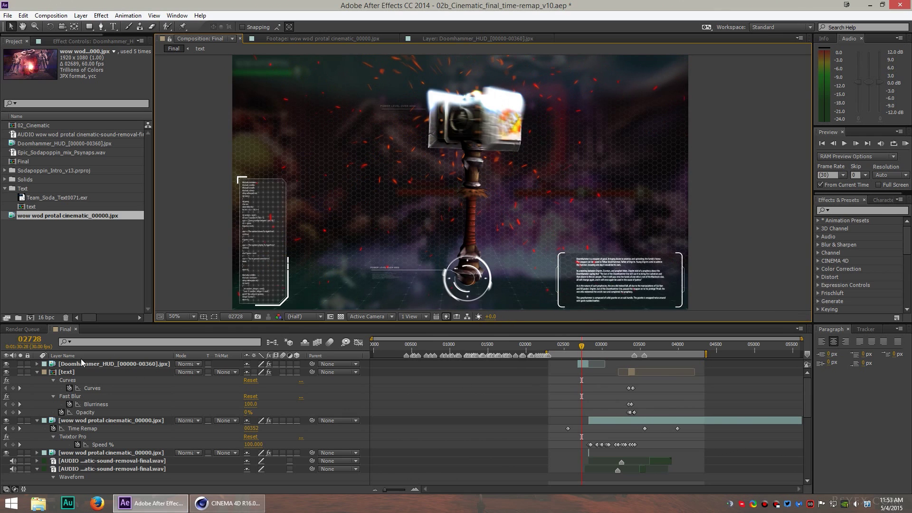
{"action": "key", "text": "alt+Tab"}
Scrub the hammer animation, show the background battle footage, and step to frame 269.
{"action": "mouse_move", "coordinate": [42, 404]}
{"action": "left_mouse_down"}
{"action": "mouse_move", "coordinate": [214, 404]}
{"action": "mouse_move", "coordinate": [28, 403]}
{"action": "left_mouse_up"}
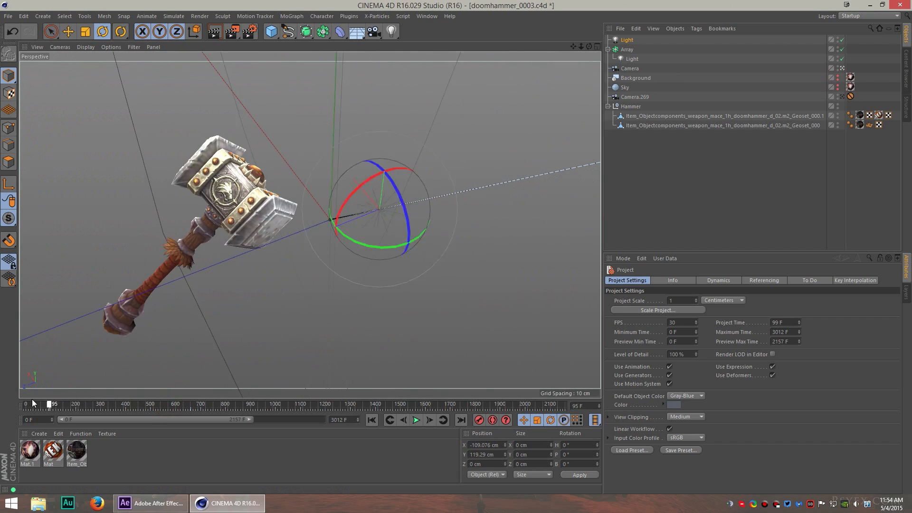
{"action": "left_click", "coordinate": [837, 85]}
{"action": "left_click", "coordinate": [103, 406]}
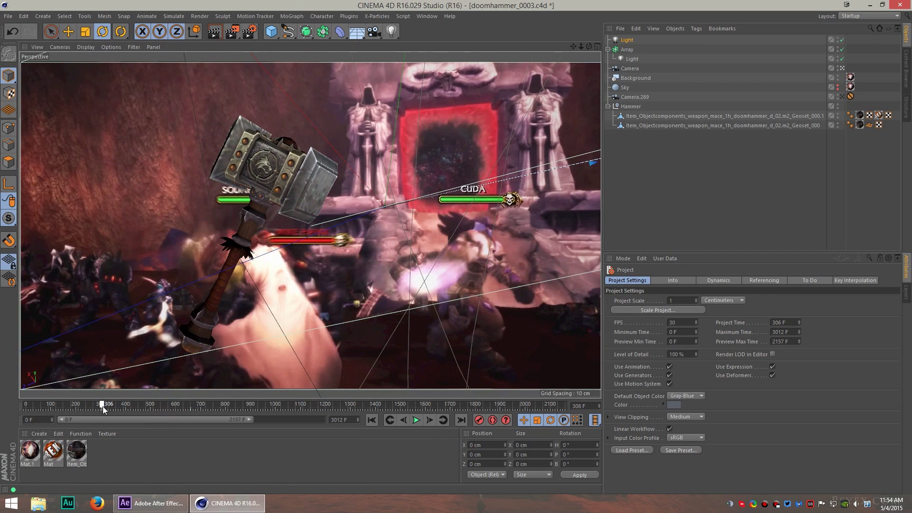
{"action": "left_click_drag", "start_coordinate": [101, 406], "coordinate": [92, 407]}
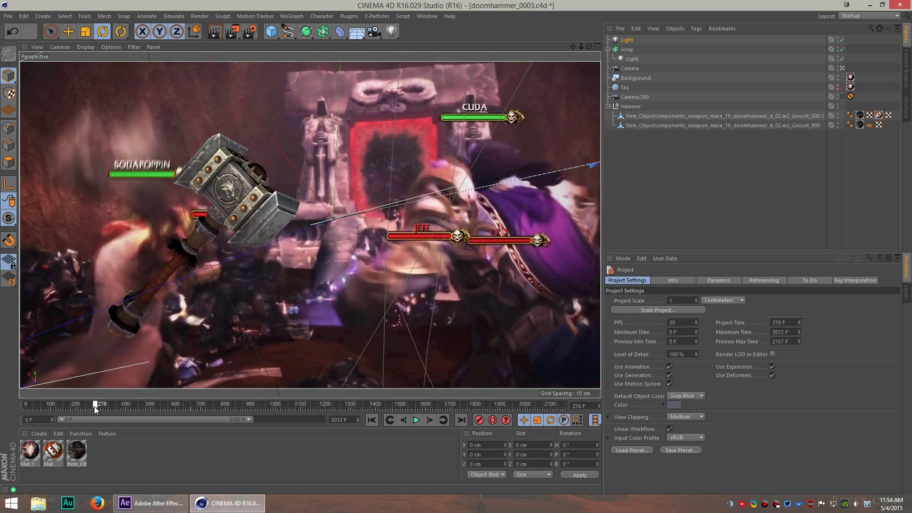
{"action": "left_click", "coordinate": [403, 420]}
{"action": "left_click", "coordinate": [404, 420]}
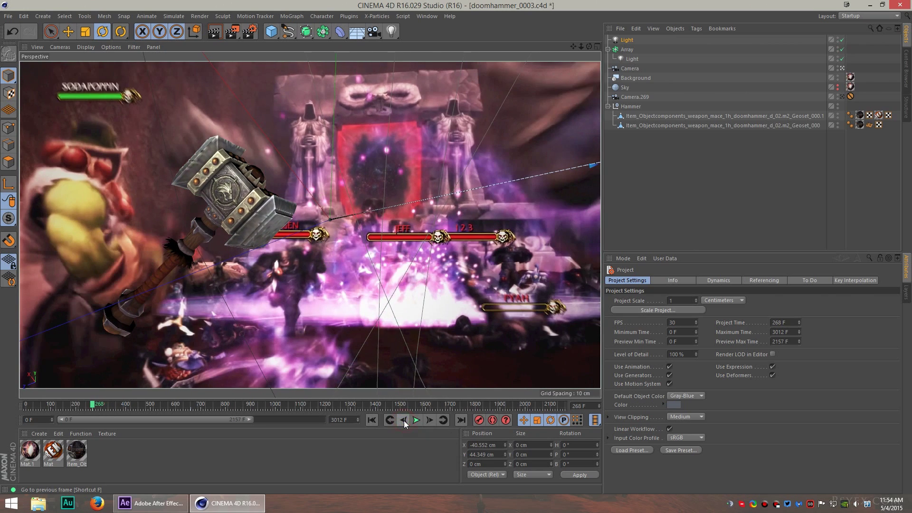
{"action": "left_click", "coordinate": [430, 421]}
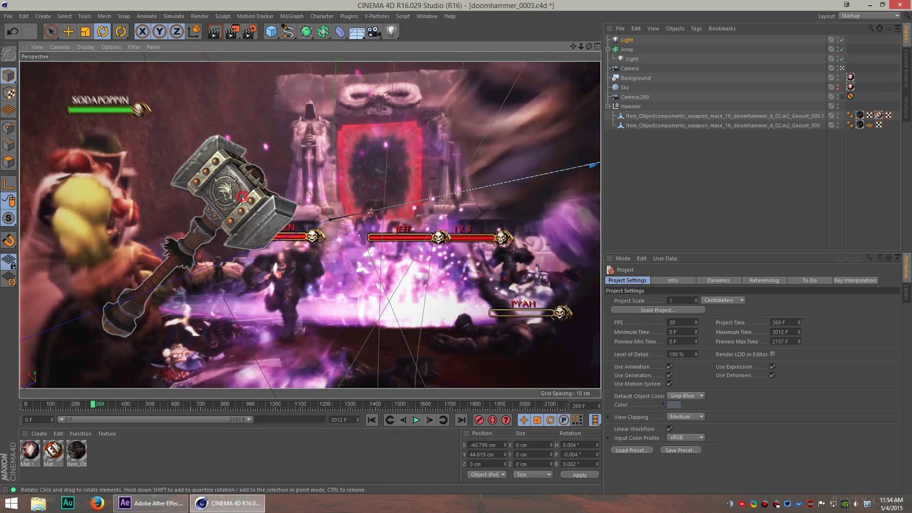
Nudge the hammer mesh upward, undo a test move of the REKT head, and render frame 474.
{"action": "left_click", "coordinate": [151, 266]}
{"action": "key", "text": "e"}
{"action": "left_click_drag", "start_coordinate": [150, 265], "coordinate": [151, 202]}
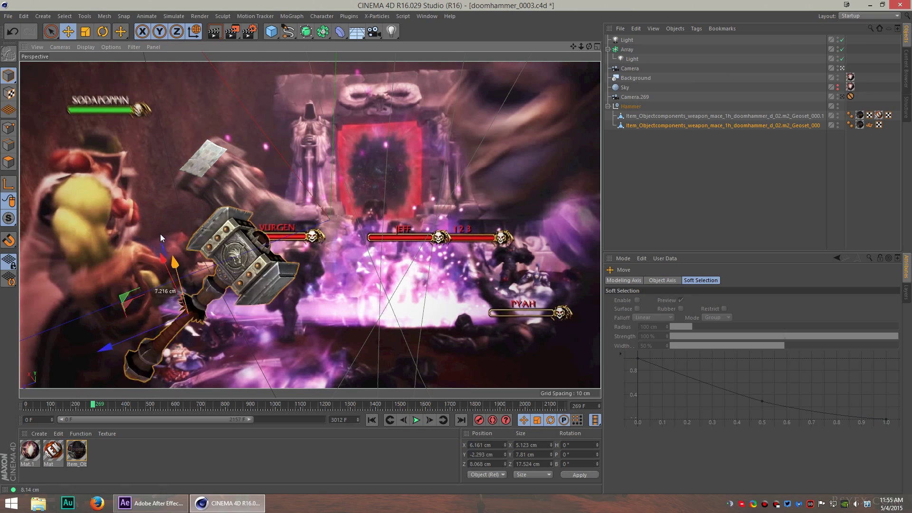
{"action": "left_click_drag", "start_coordinate": [151, 406], "coordinate": [147, 406]}
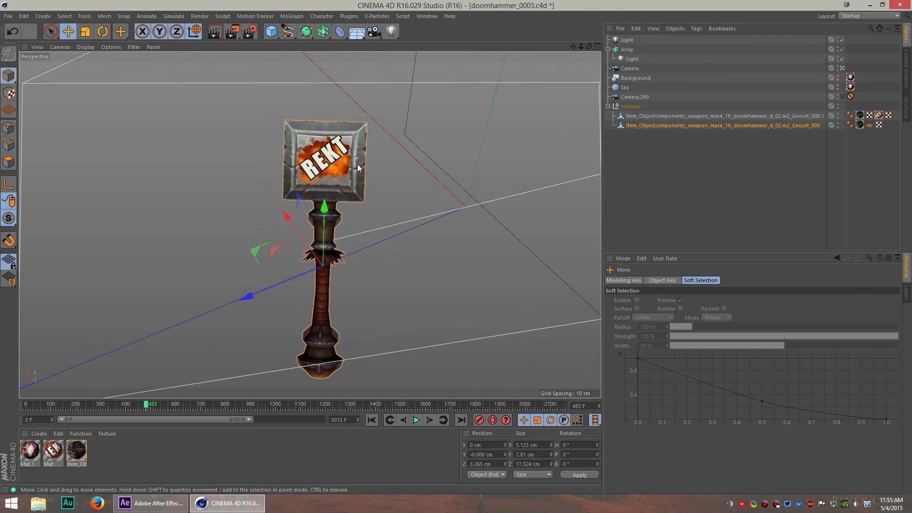
{"action": "left_click", "coordinate": [334, 167]}
{"action": "left_click_drag", "start_coordinate": [334, 167], "coordinate": [232, 197]}
{"action": "key", "text": "ctrl+z"}
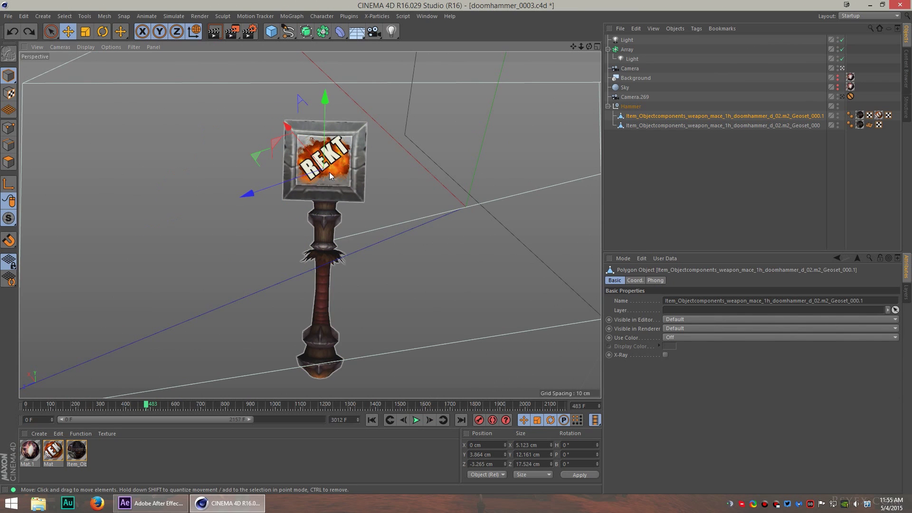
{"action": "key", "text": "f"}
{"action": "key", "text": "f"}
{"action": "key", "text": "f"}
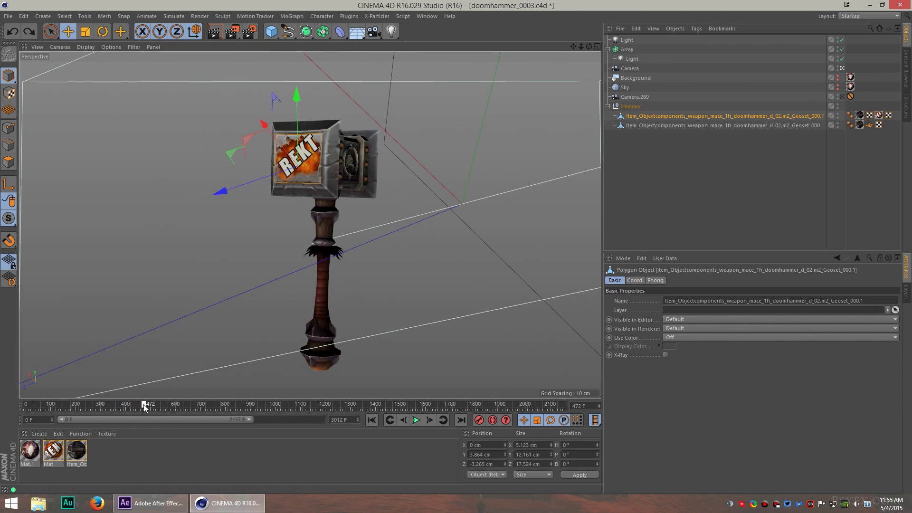
{"action": "left_click", "coordinate": [213, 31]}
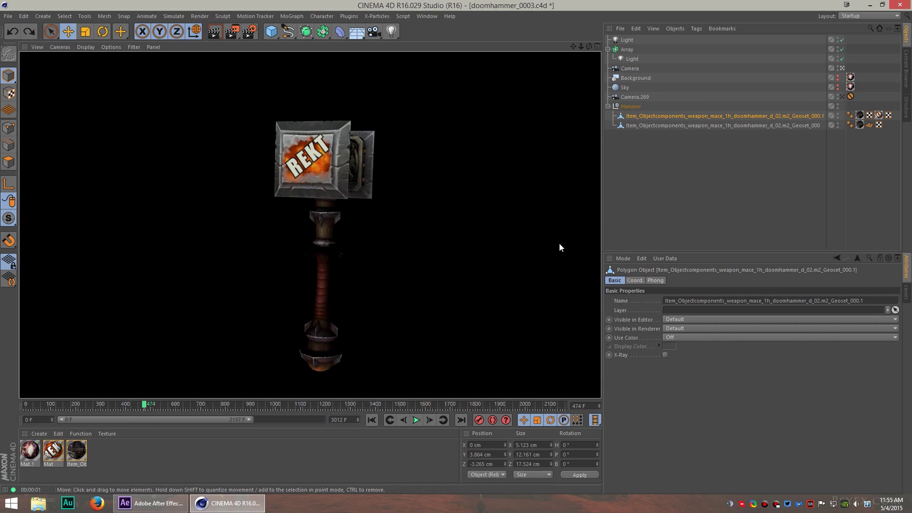
Back in After Effects, preview the Final comp from frame 02749 and stop at 02767.
{"action": "left_click", "coordinate": [151, 503]}
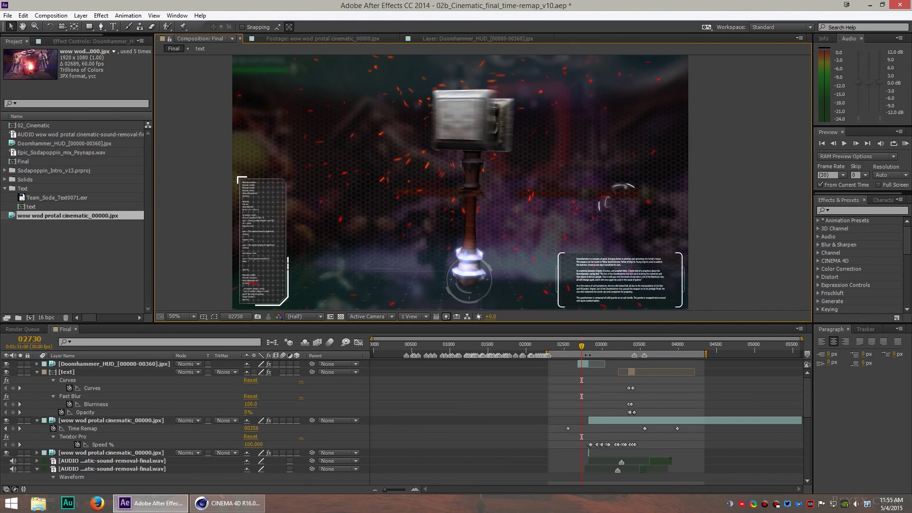
{"action": "left_click", "coordinate": [583, 345]}
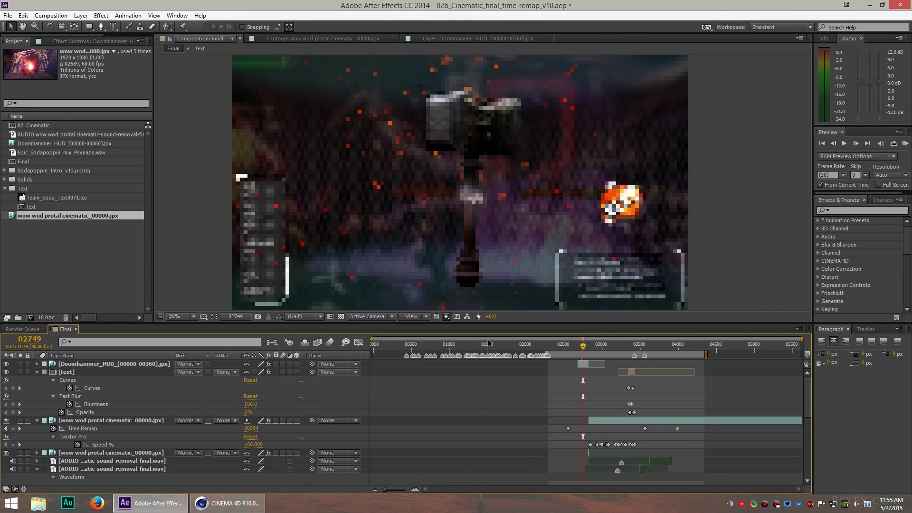
{"action": "key", "text": "space"}
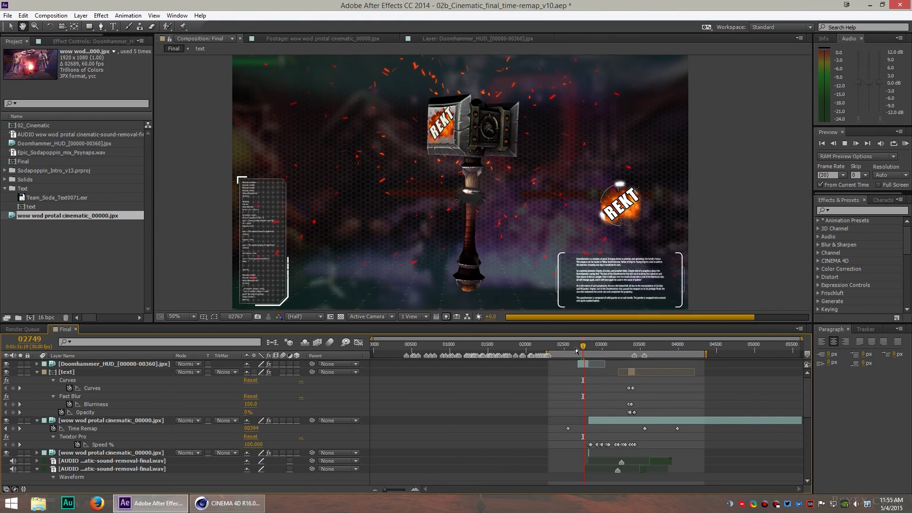
{"action": "key", "text": "space"}
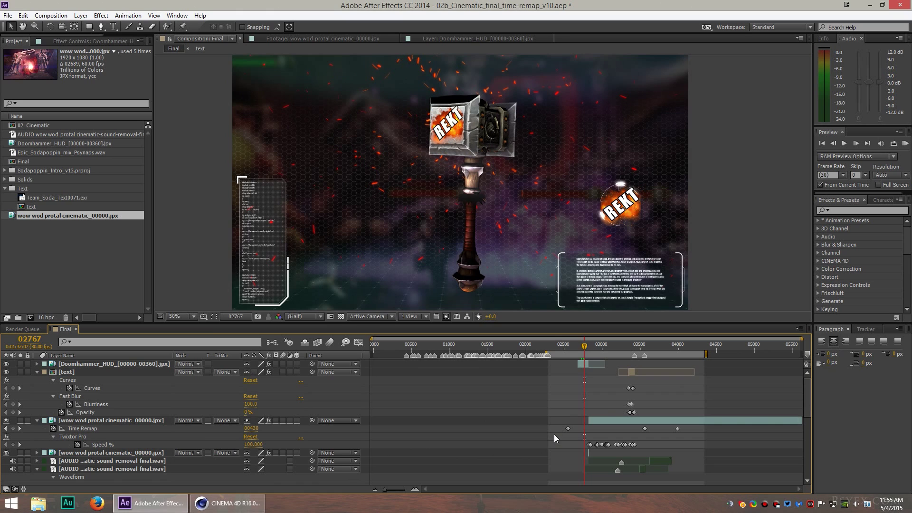
Jump to frame 03098, then drag back to the dark battle shot at 02998.
{"action": "left_click", "coordinate": [609, 346]}
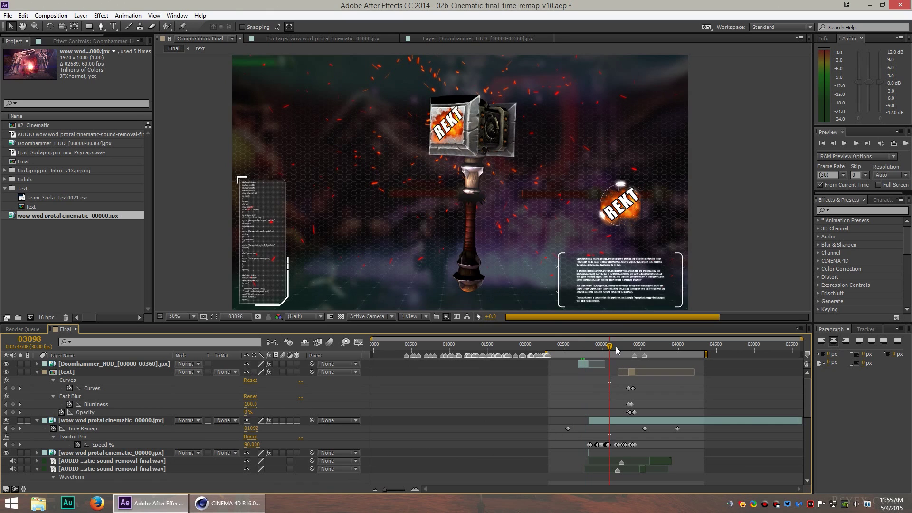
{"action": "left_click_drag", "start_coordinate": [623, 348], "coordinate": [601, 347]}
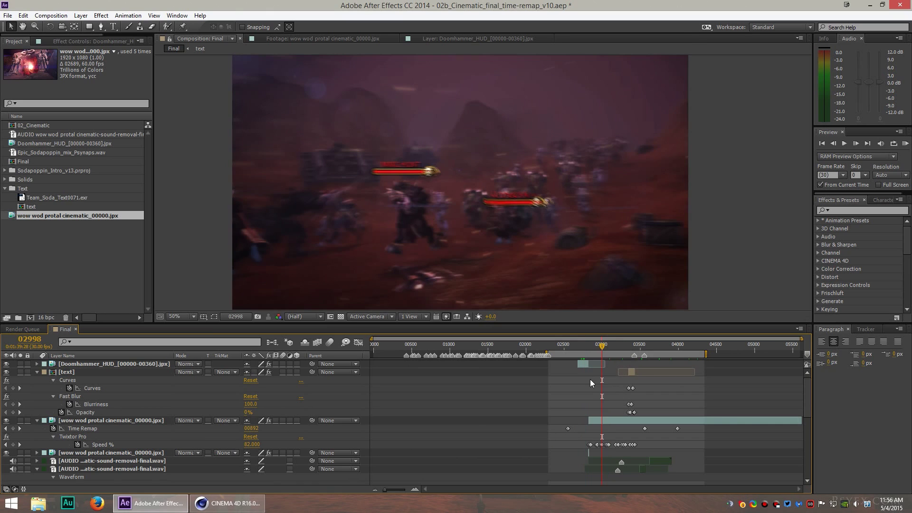